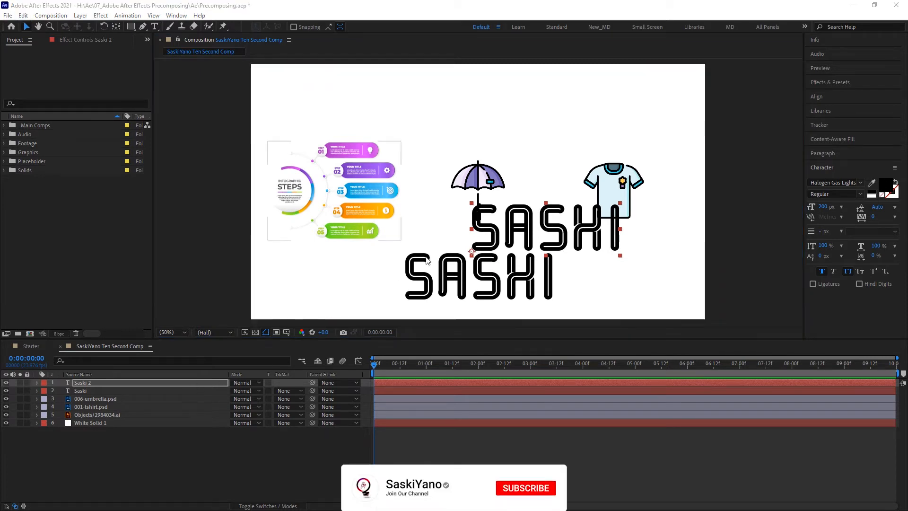
Step: Duplicate the SASHI text layer several times and scatter the copies around the composition
click(188, 382)
key(ctrl+d)
drag(516, 229, 280, 96)
key(ctrl+d)
key(ctrl+d)
drag(347, 84, 382, 150)
key(ctrl+d)
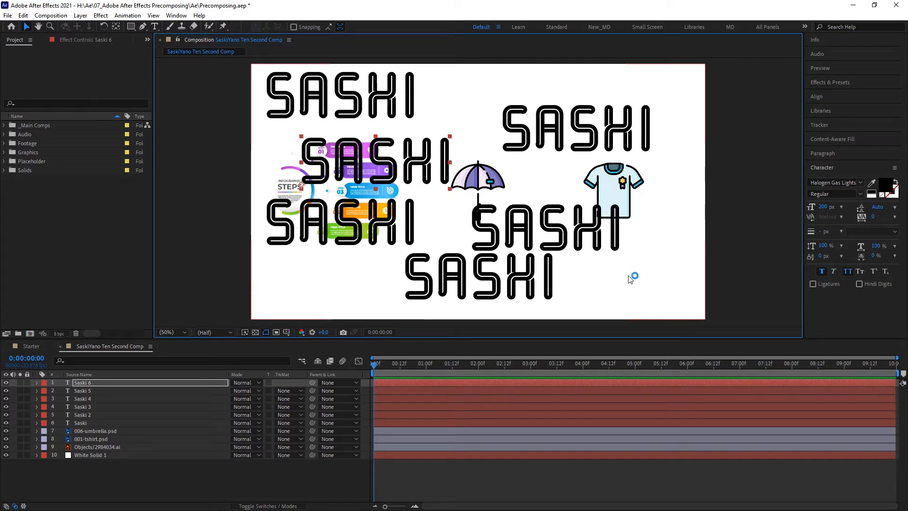
Step: Scale down the SASHI copy below the umbrella using its corner handle
click(414, 215)
drag(415, 197, 435, 192)
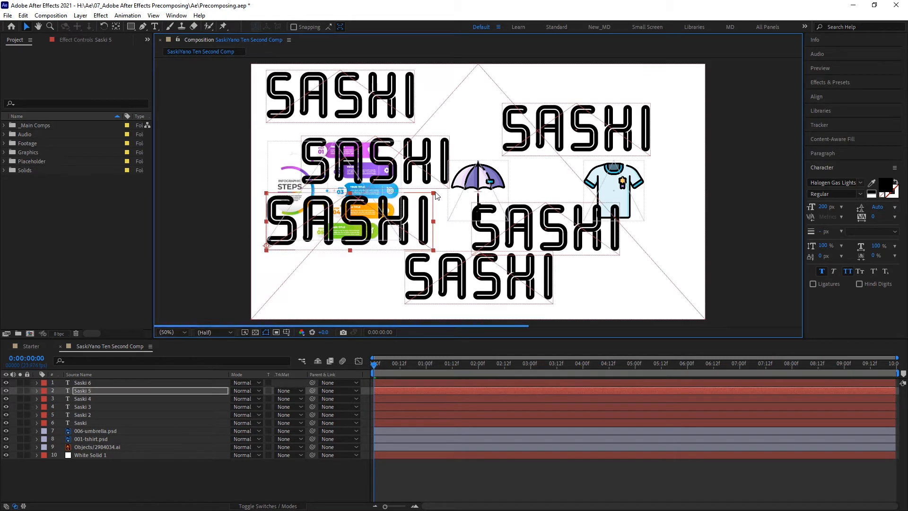
click(613, 227)
drag(613, 226, 577, 239)
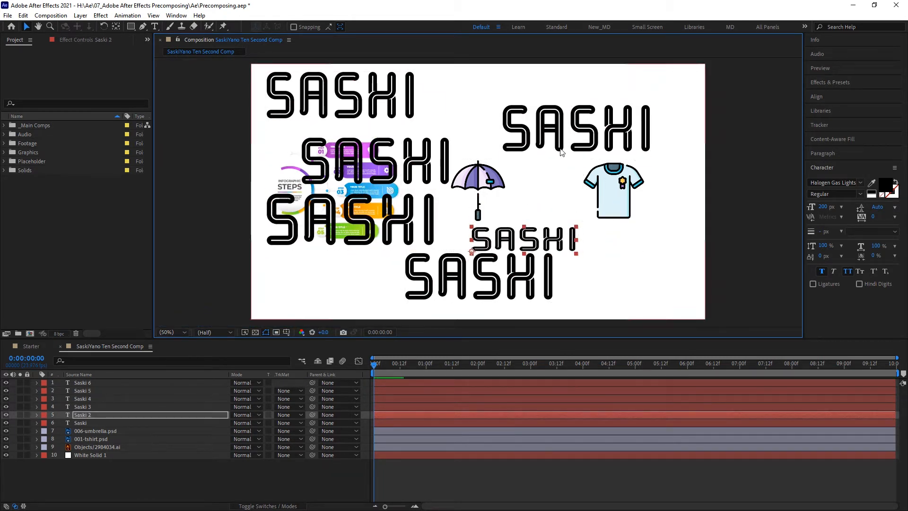
Step: Rotate the SASHI copy over the infographic and shrink the upper-right SASHI copy
click(450, 192)
key(w)
drag(450, 191, 436, 148)
key(v)
click(547, 136)
drag(651, 106, 583, 116)
Step: Rotate the upper-right SASHI copy and shrink the top-left copy
key(w)
click(402, 102)
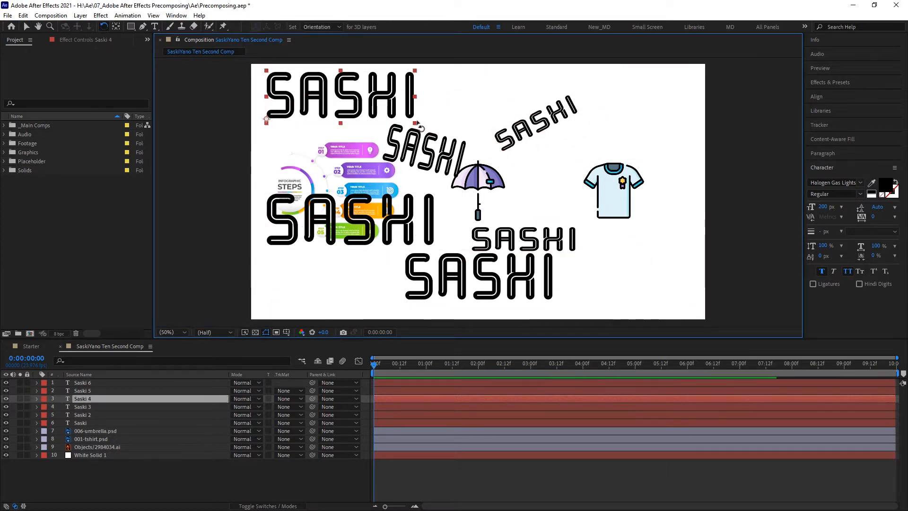
key(v)
drag(414, 66, 380, 88)
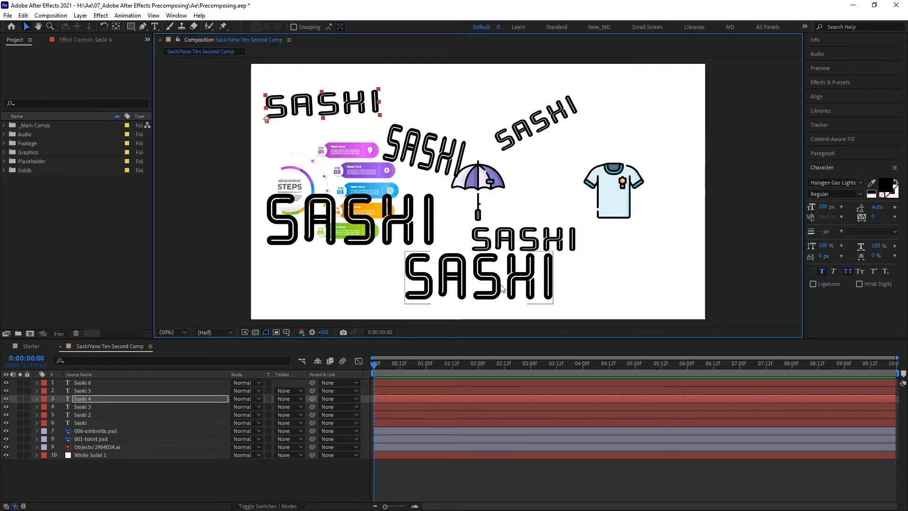
Step: Change the text of the top-left SASHI copy to yano
click(474, 299)
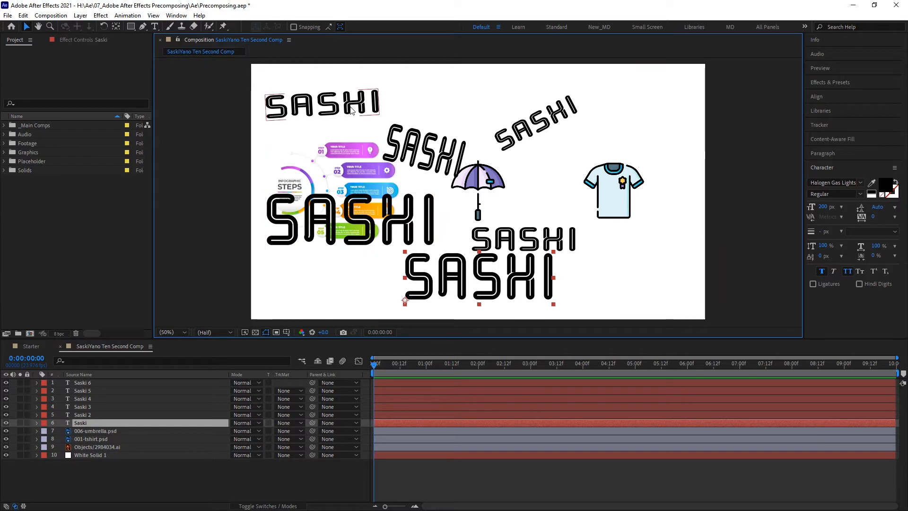
click(318, 109)
click(154, 26)
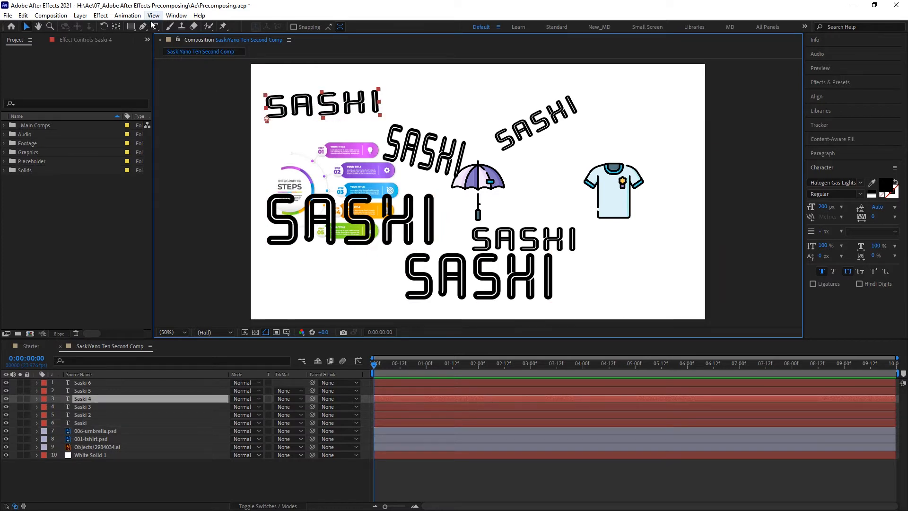
double_click(331, 105)
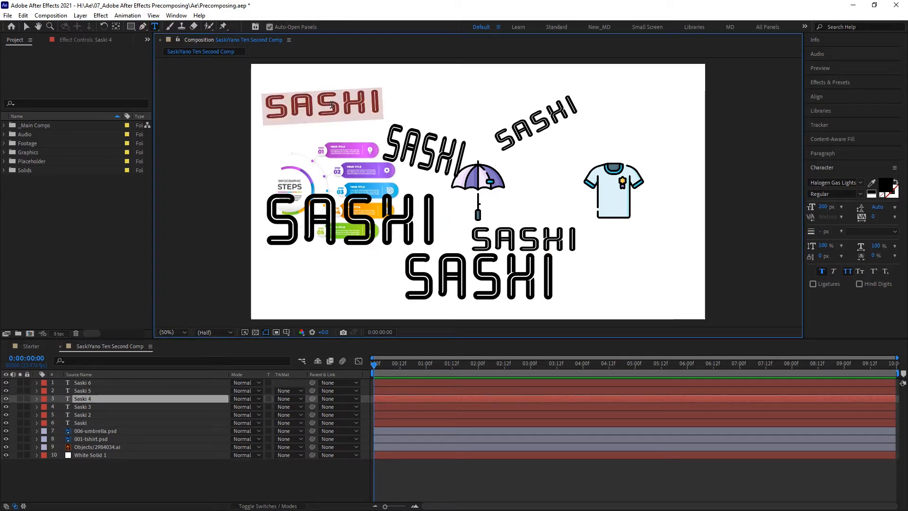
text(yano)
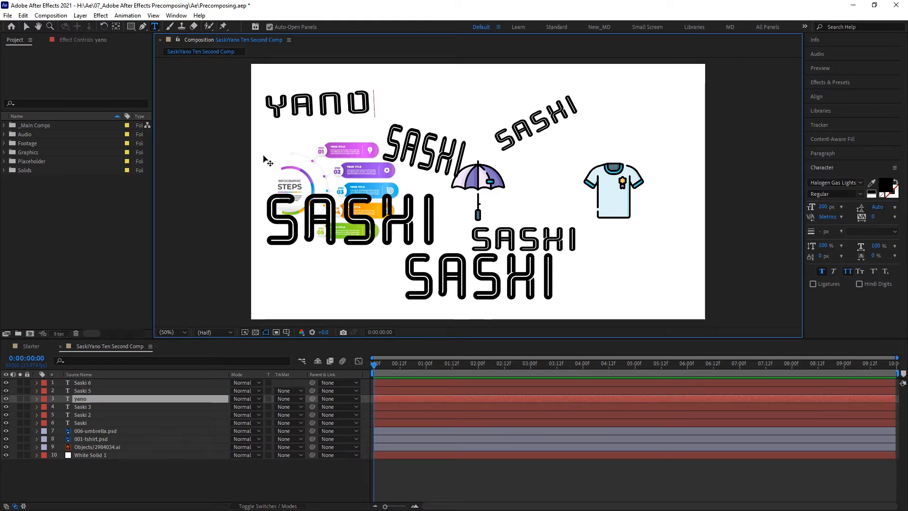
click(24, 26)
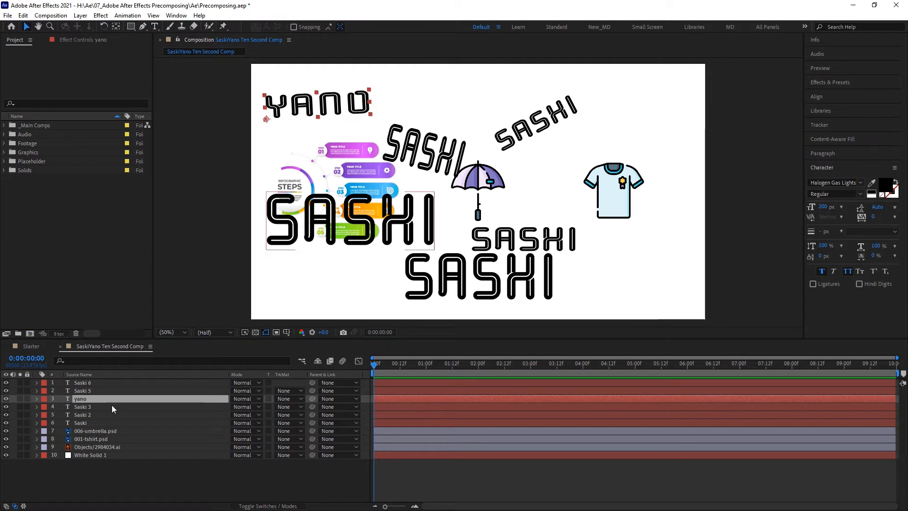
Step: Change the text of the large SASHI copy on the left to yano
click(107, 391)
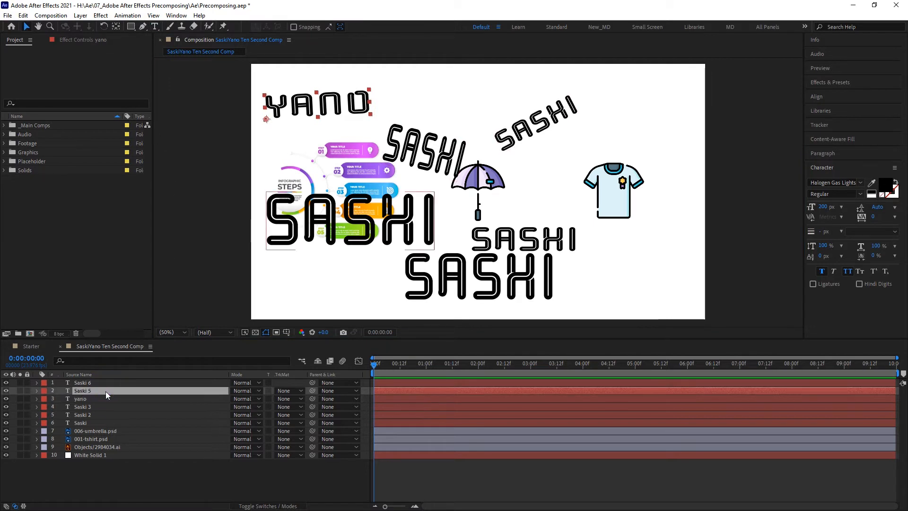
key(ctrl+t)
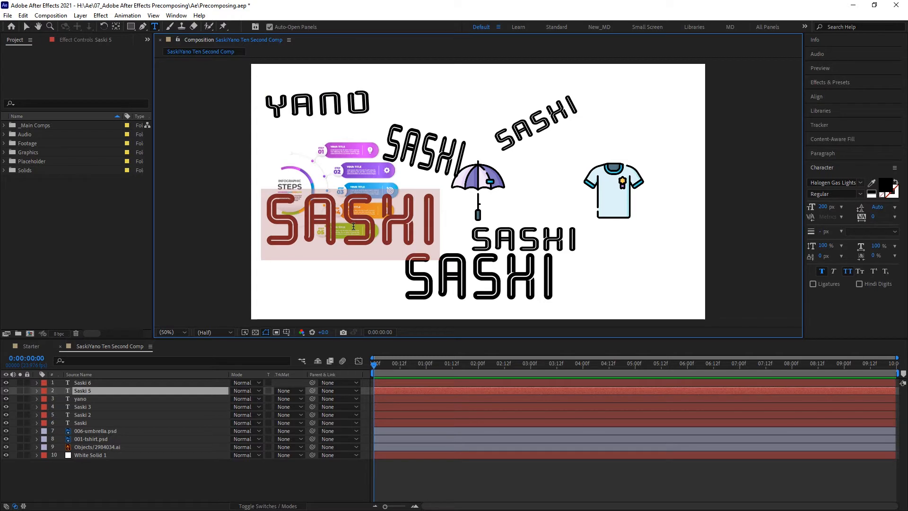
text(ya)
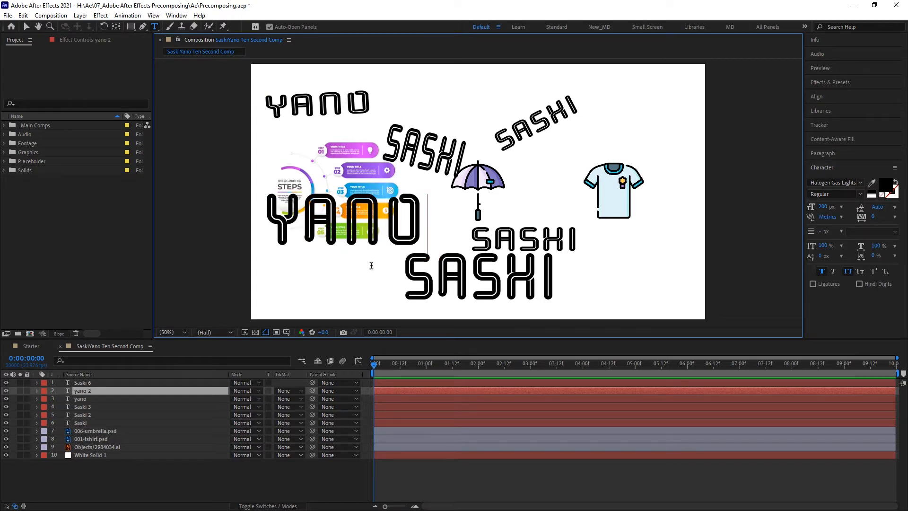
click(26, 26)
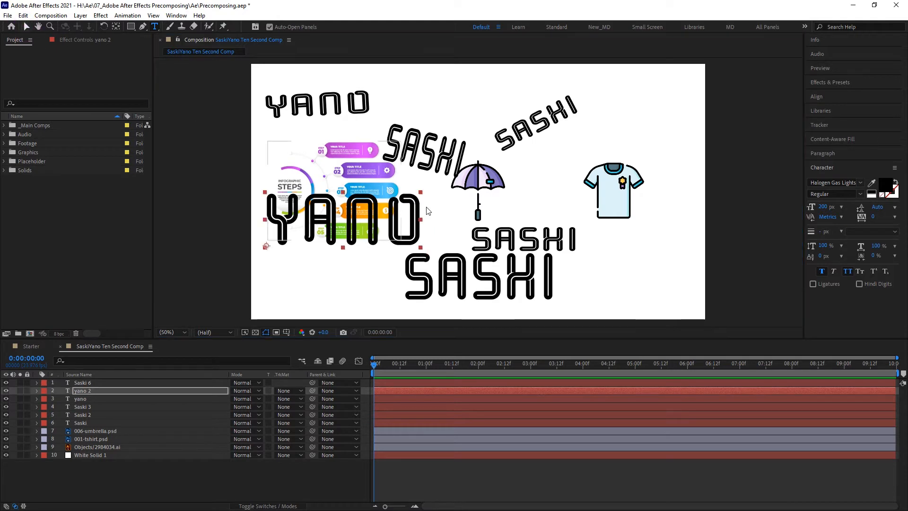
key(v)
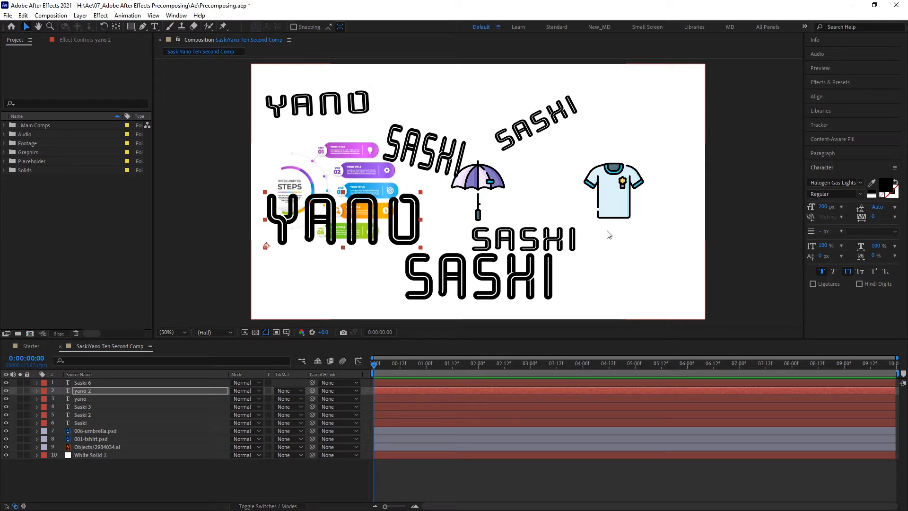
Step: Delete all duplicated text layers, keeping only the original Saski layer
click(126, 383)
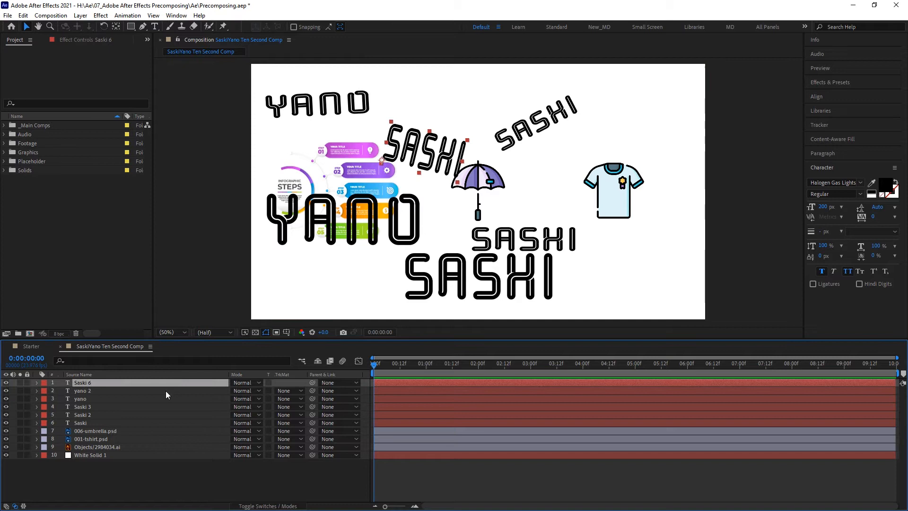
shift+click(87, 415)
key(Delete)
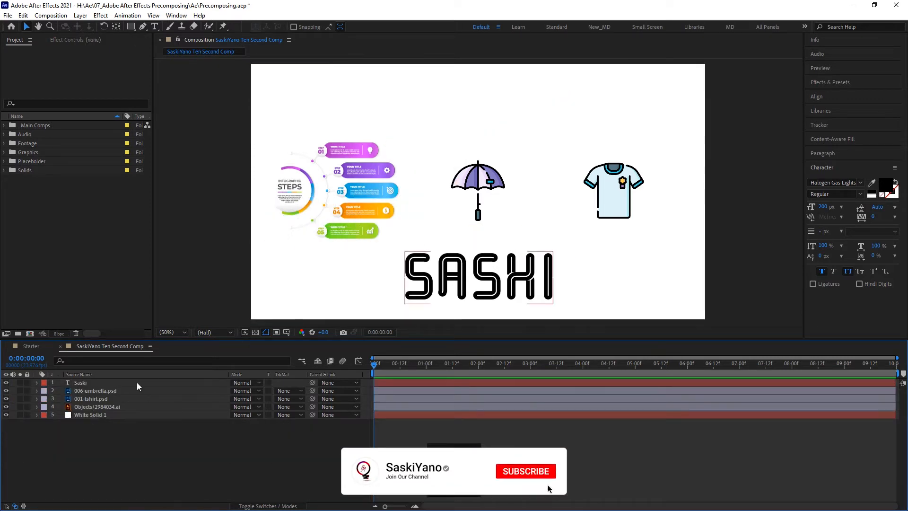
Step: Pre-compose the SASHI text layer, moving all attributes into the new composition
click(464, 289)
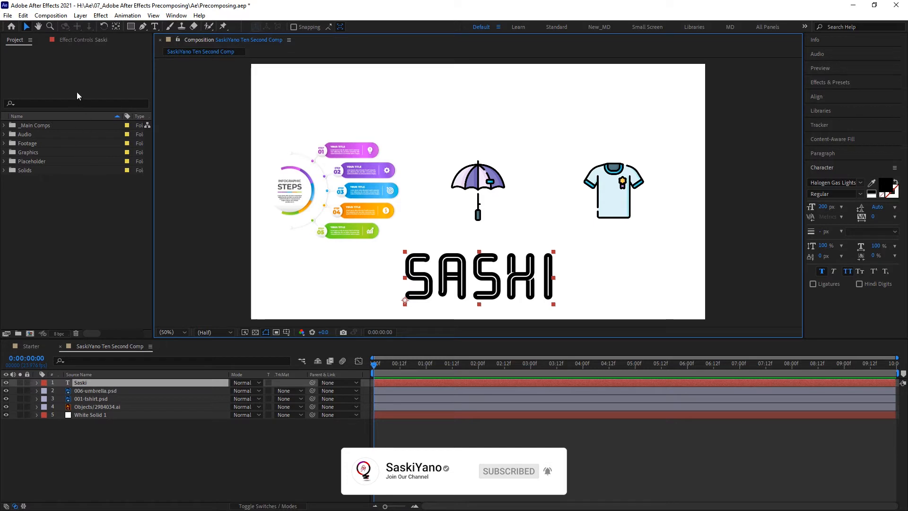
click(81, 15)
click(148, 326)
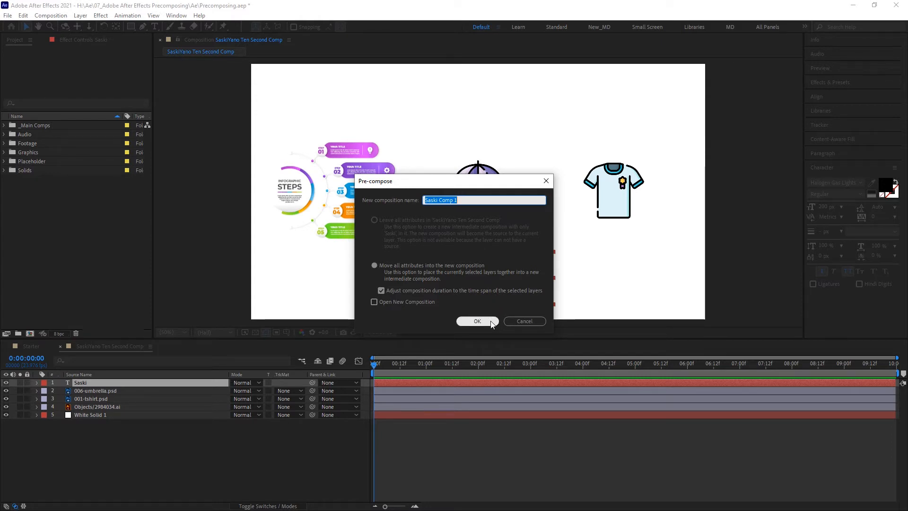
click(477, 321)
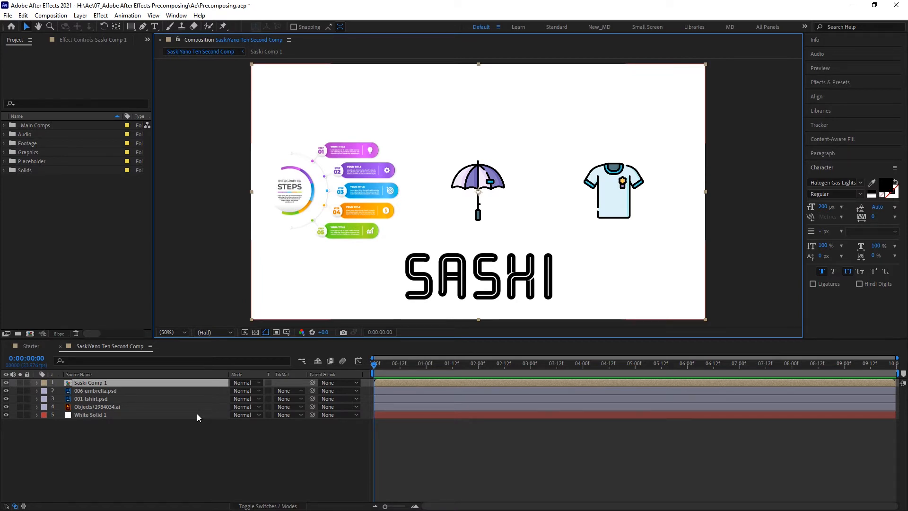
Step: Duplicate the precomposed layer three times and move one copy to the upper left
key(ctrl+d)
click(462, 289)
drag(471, 287, 341, 114)
key(ctrl+d)
key(ctrl+d)
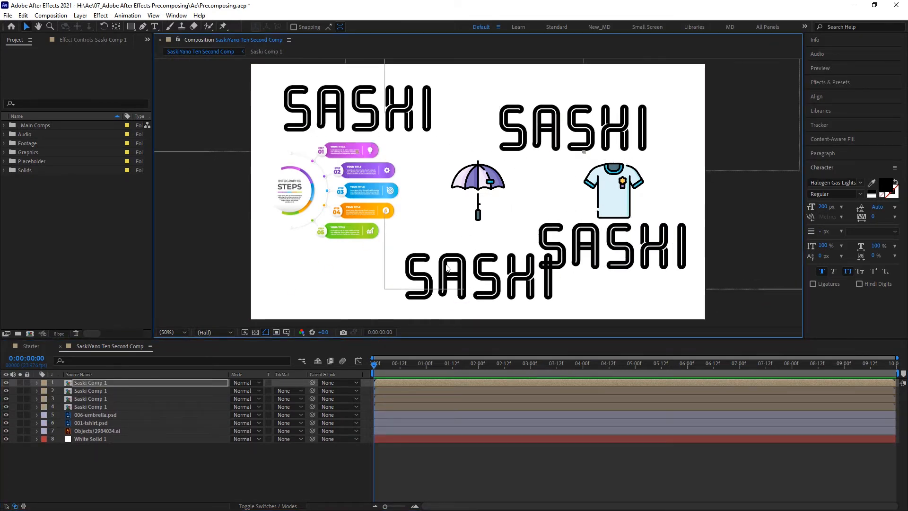
Step: Inside the precomposition, change the SASHI text to yano and return to the main composition
click(87, 409)
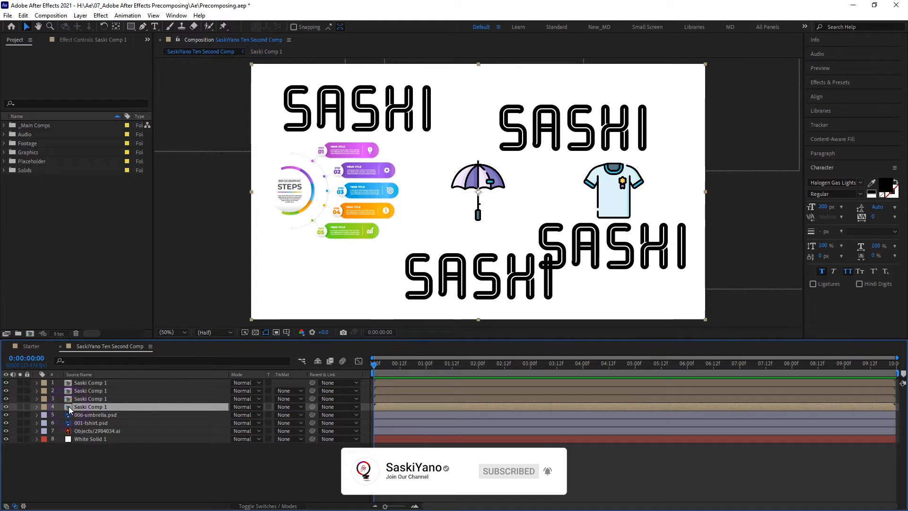
key(ctrl+shift+c)
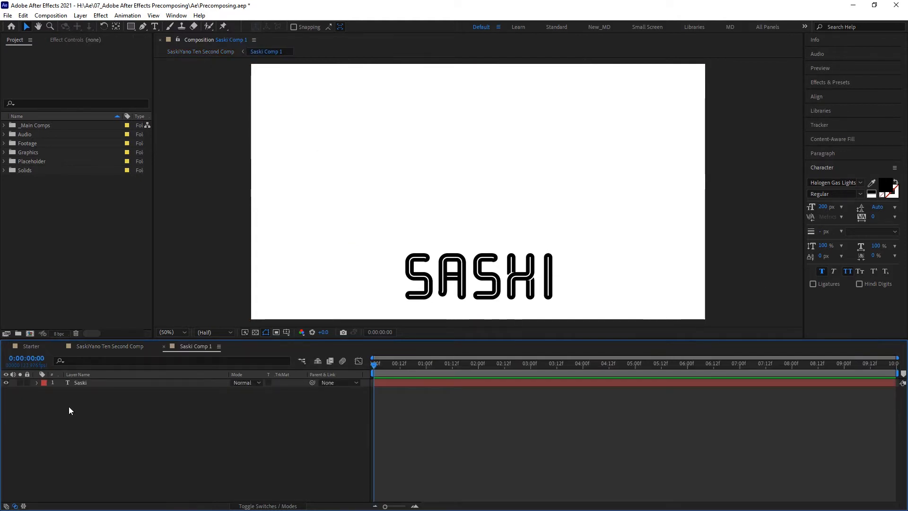
double_click(492, 279)
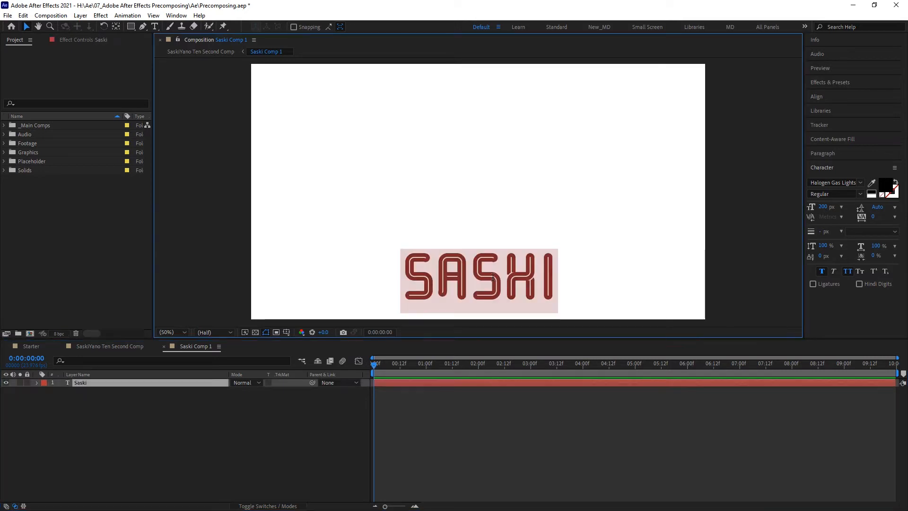
text(yano)
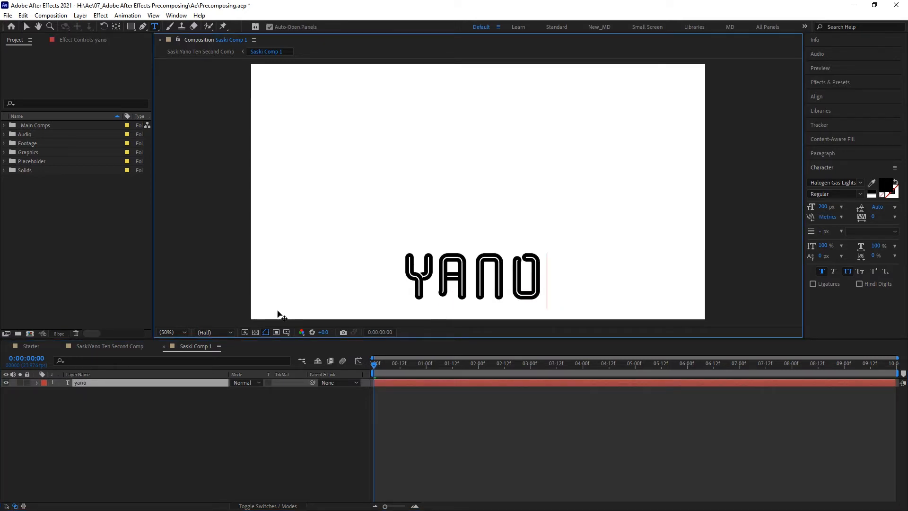
click(111, 348)
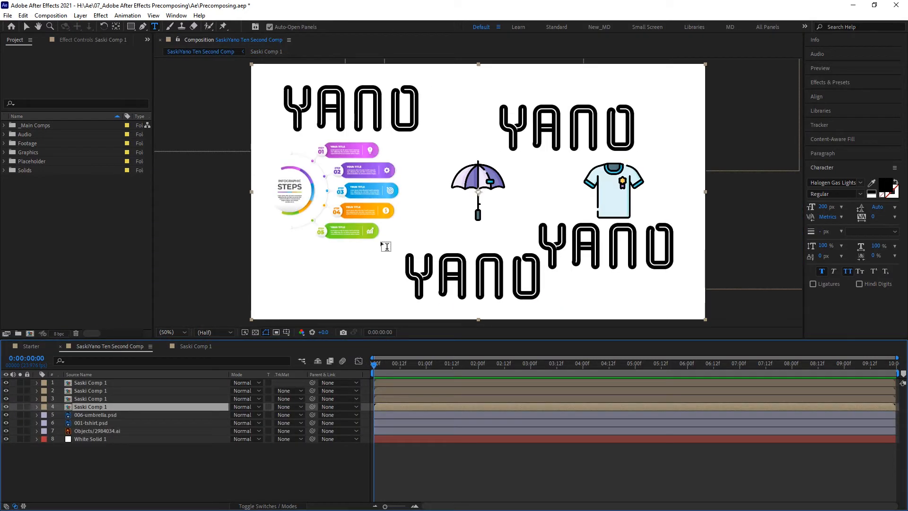
Step: Rearrange the precomposed yano copies around the composition
click(31, 27)
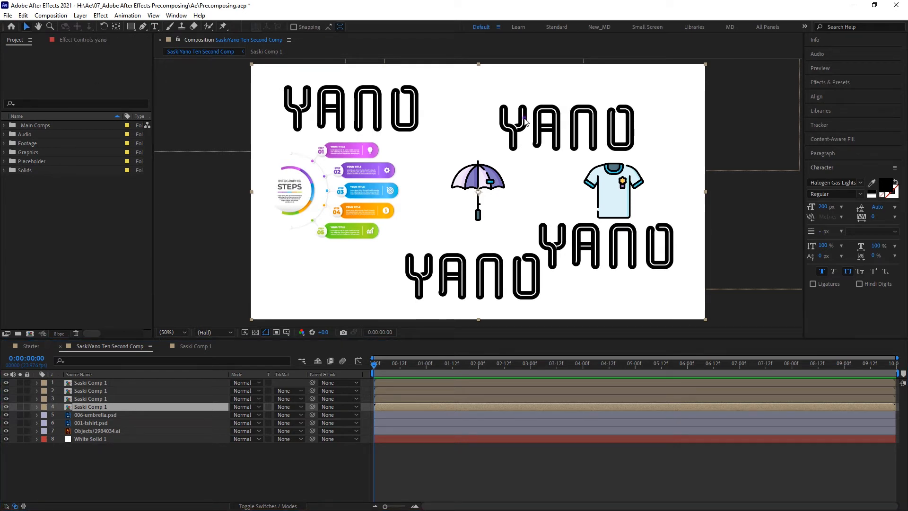
drag(525, 114, 488, 134)
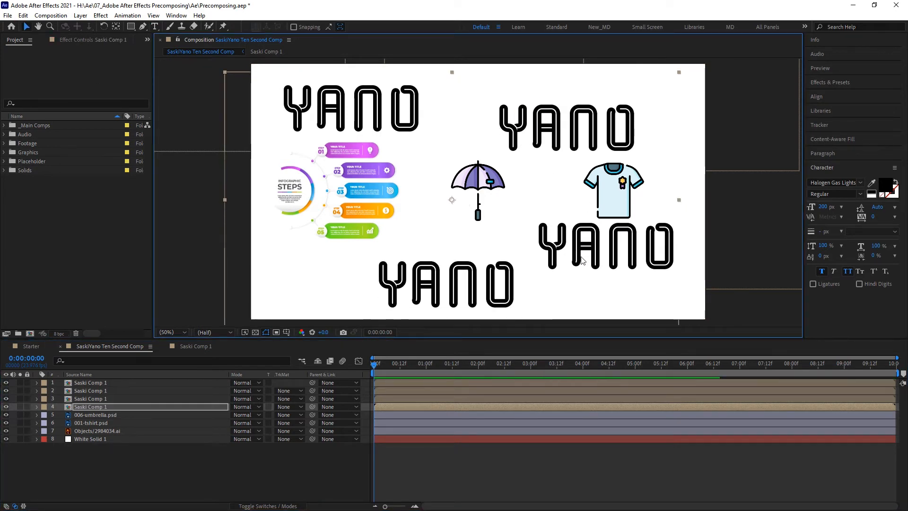
drag(579, 253, 591, 229)
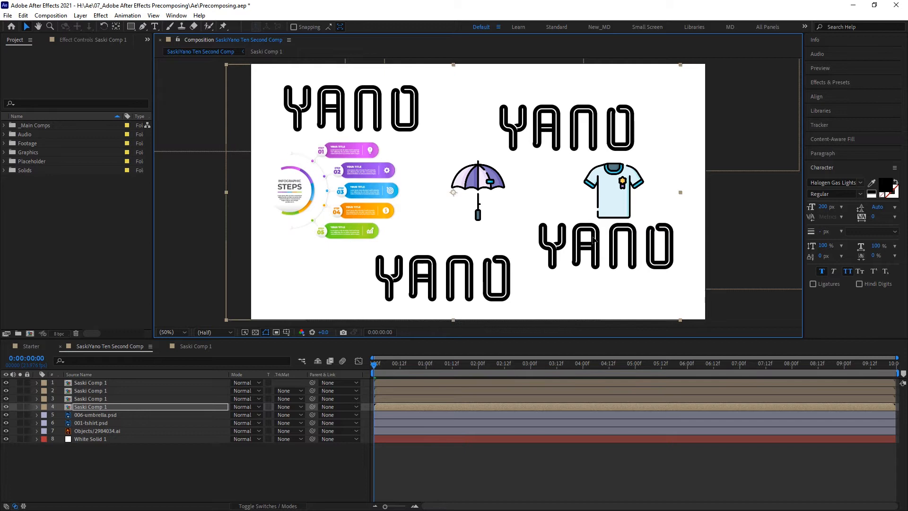
click(122, 382)
drag(359, 122, 399, 127)
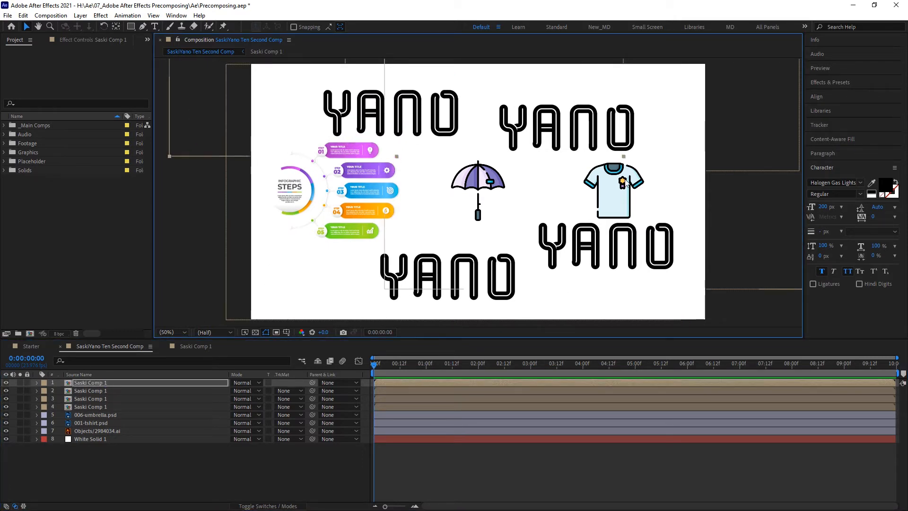
Step: Open the precomposition and draw a region of interest around the yano text
click(183, 346)
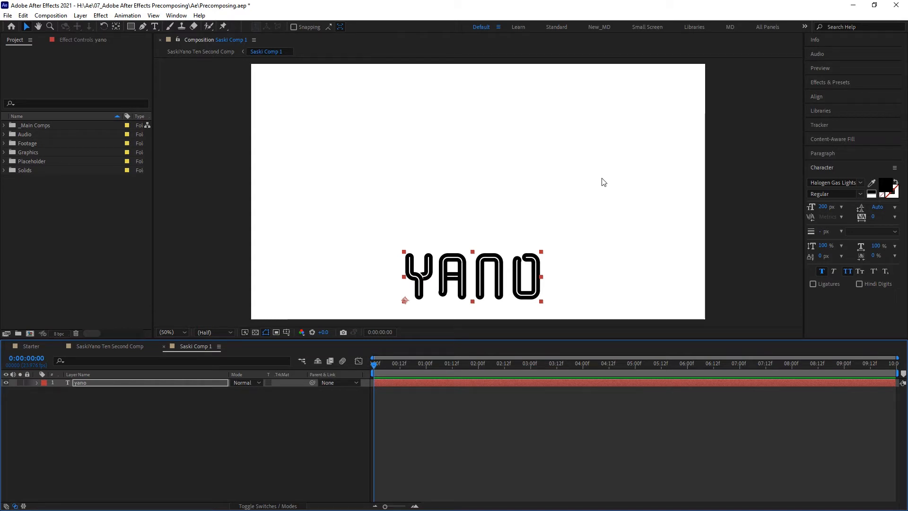
click(277, 334)
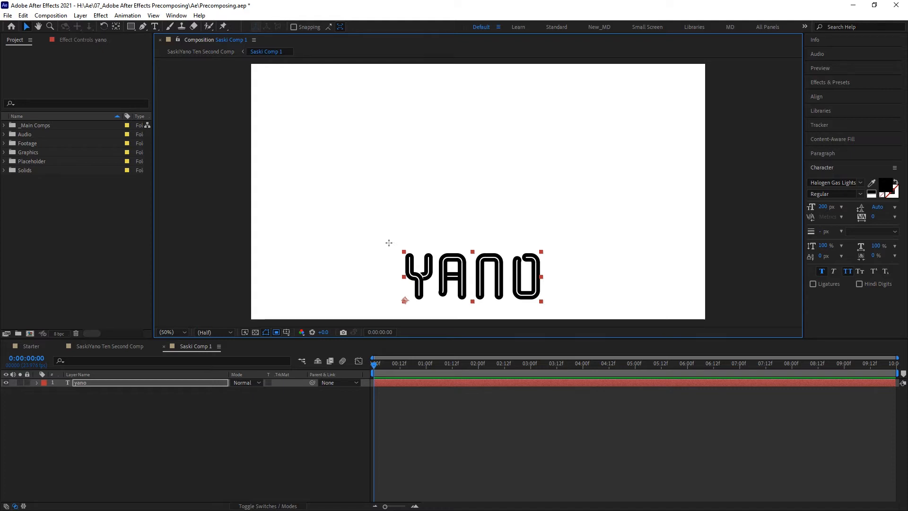
mouse_move(391, 241)
mouse_down()
mouse_move(411, 280)
mouse_move(551, 289)
mouse_move(553, 309)
mouse_up()
drag(473, 242, 474, 244)
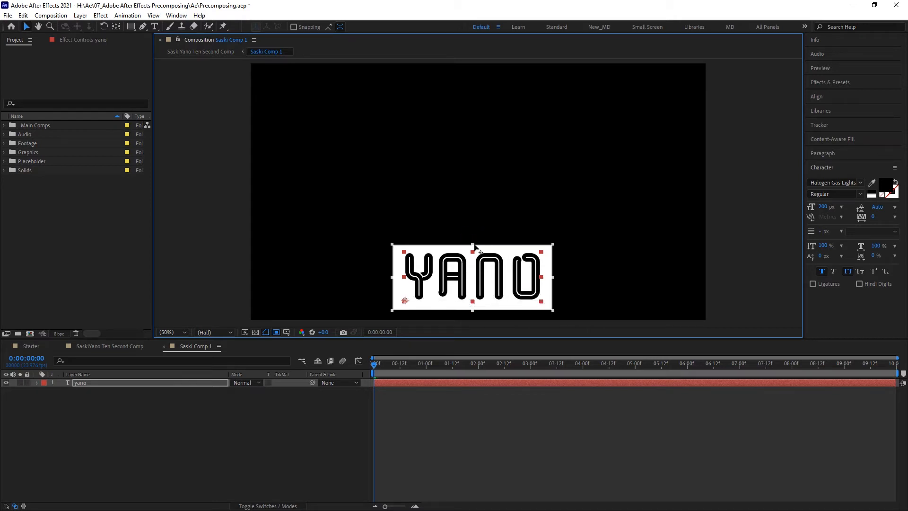
Step: Adjust the region of interest edges to frame the yano text more closely
drag(472, 310, 472, 308)
drag(392, 276, 389, 276)
drag(553, 276, 560, 276)
drag(473, 244, 473, 242)
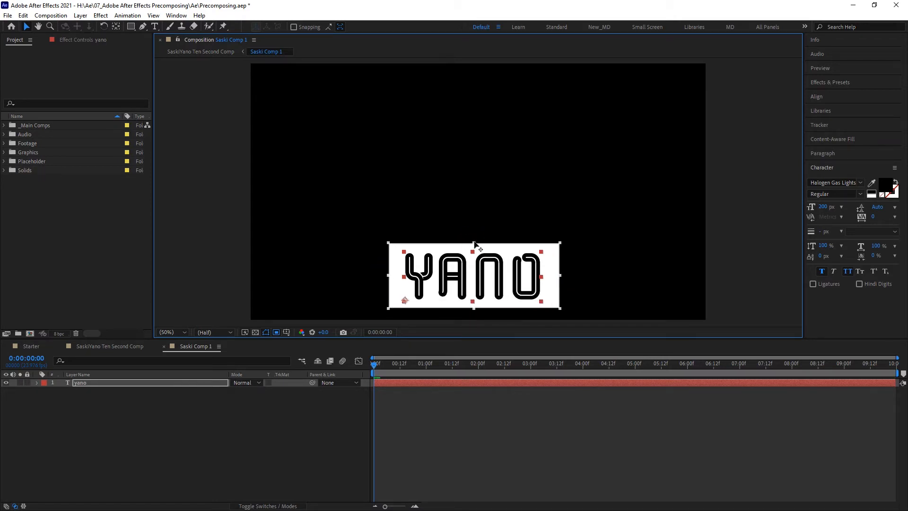
drag(474, 308, 474, 311)
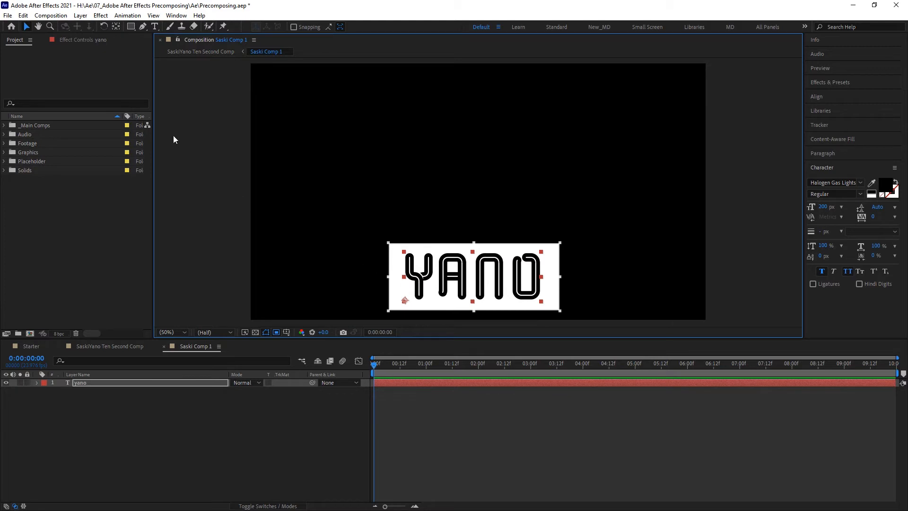
Step: Crop the precomposition to its region of interest and return to the main composition
click(52, 16)
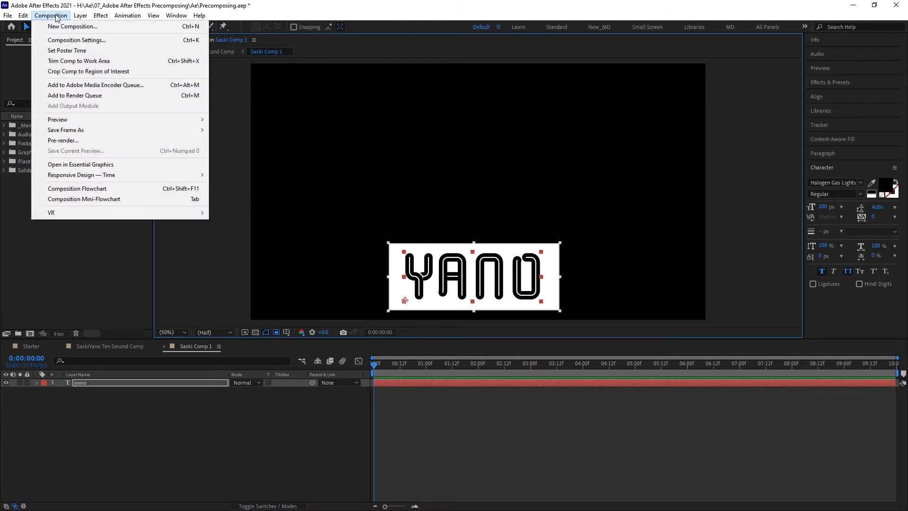
click(154, 71)
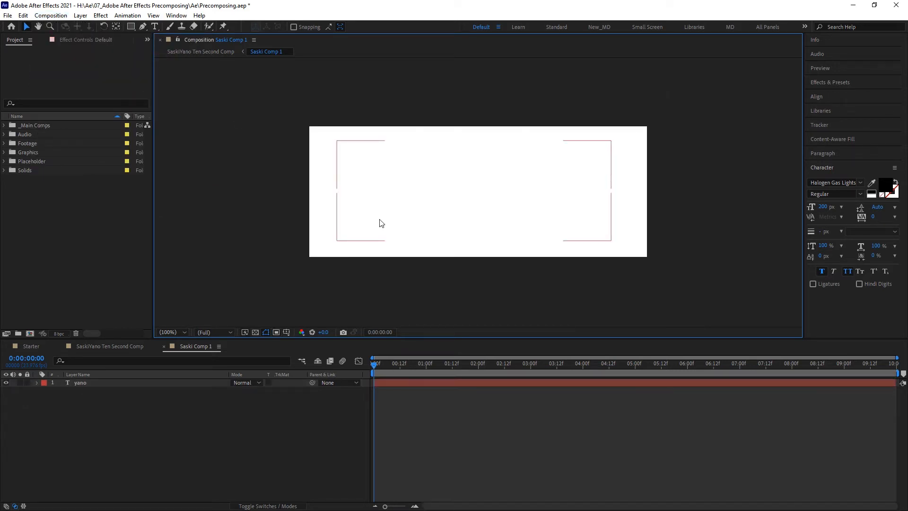
click(106, 347)
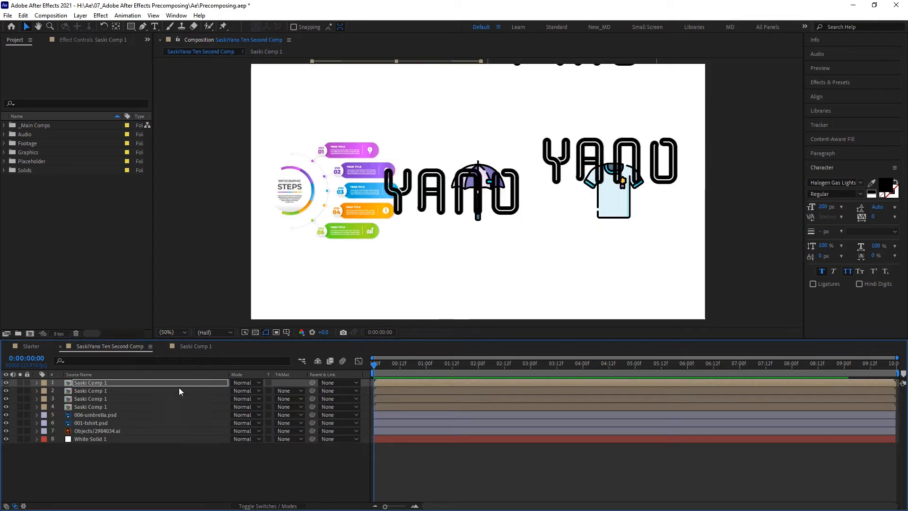
Step: Reposition the four yano copies above and below the umbrella and shirt graphics
click(443, 193)
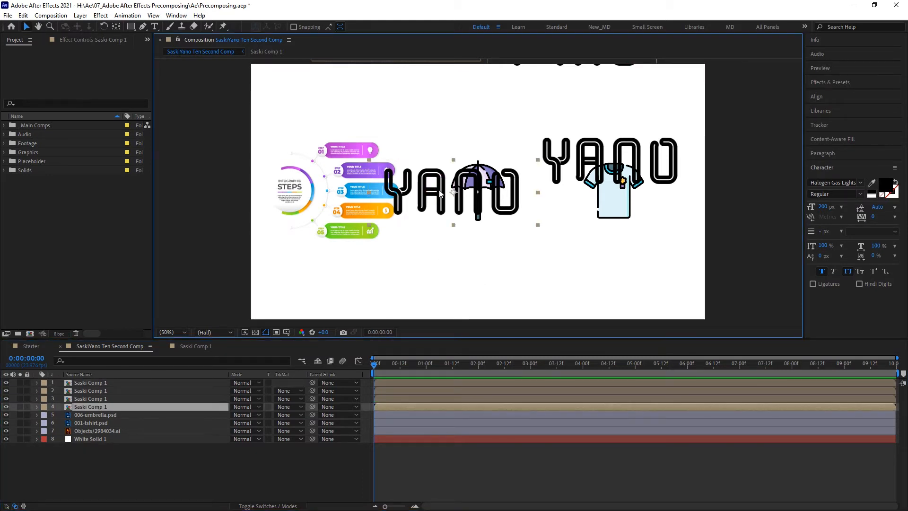
drag(440, 192, 446, 267)
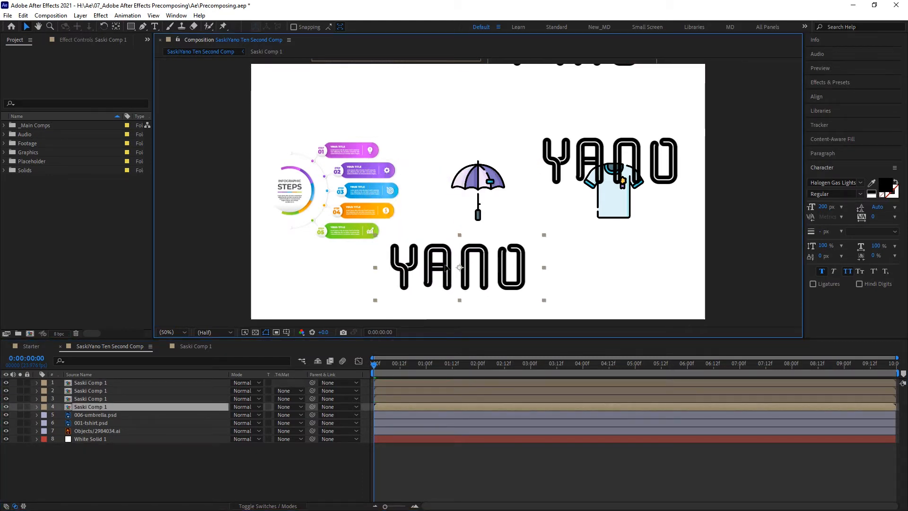
click(565, 159)
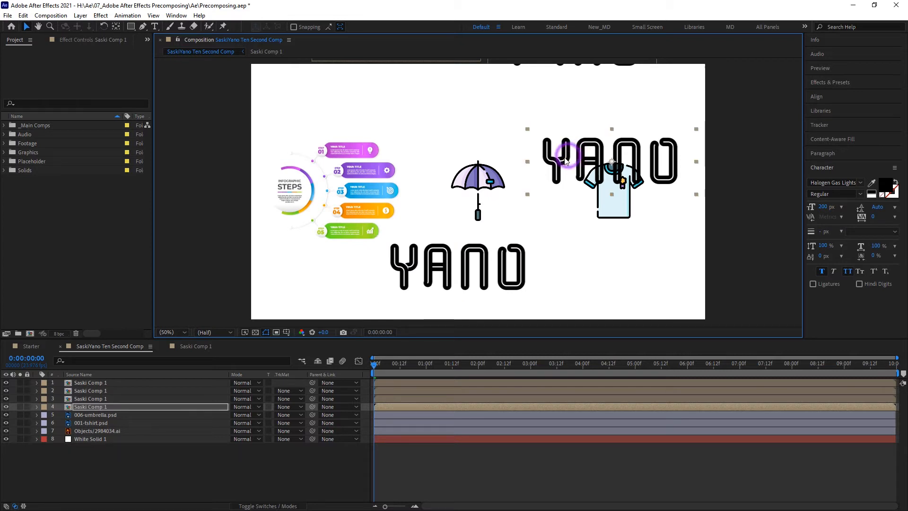
drag(565, 161, 587, 270)
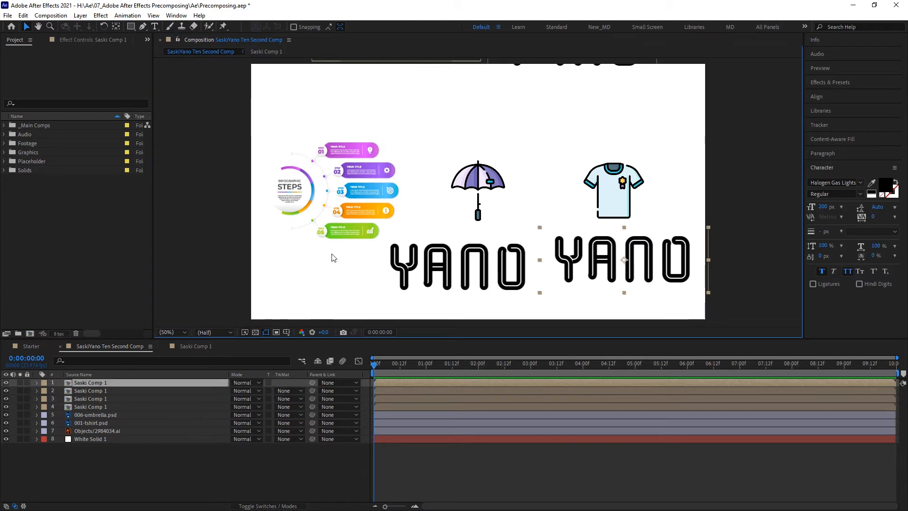
scroll(369, 208, down, 3)
drag(459, 150, 457, 173)
drag(501, 154, 511, 176)
scroll(465, 266, up, 3)
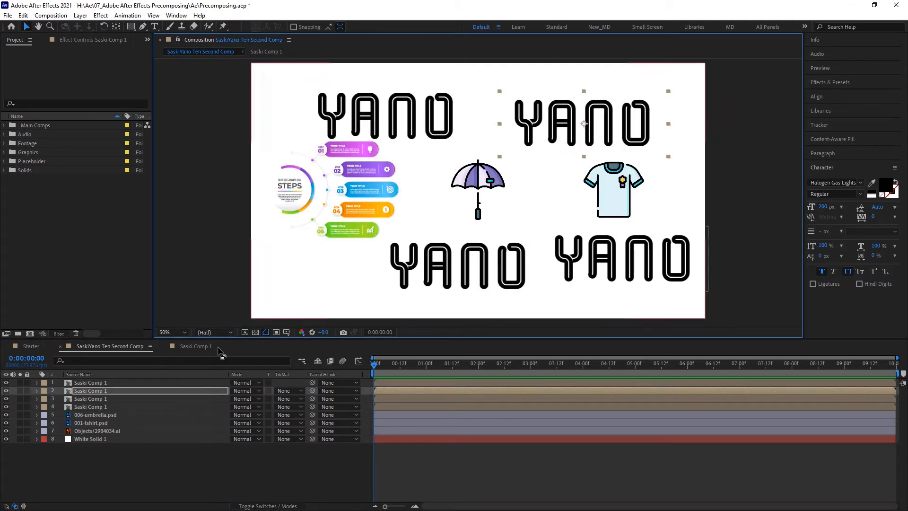
Step: In the precomposition, redraw the region of interest tightly around the yano text and crop the comp to it
click(195, 347)
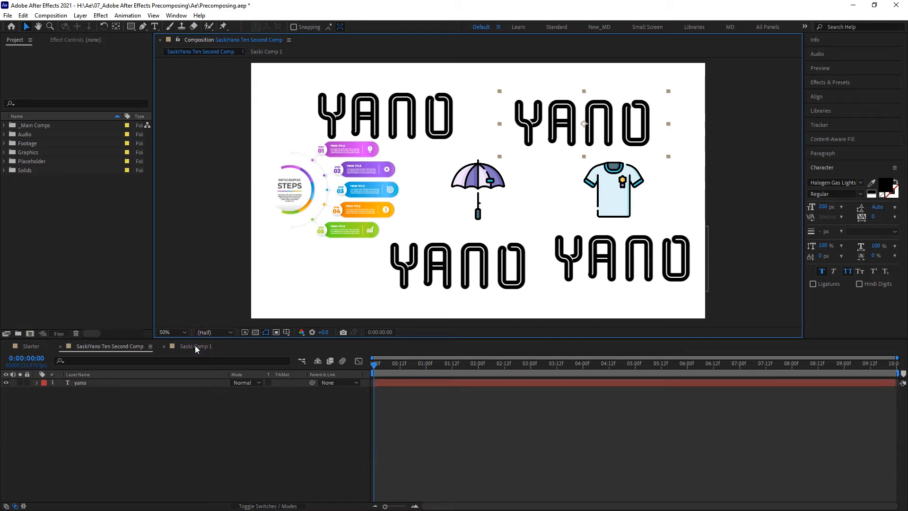
scroll(490, 177, up, 2)
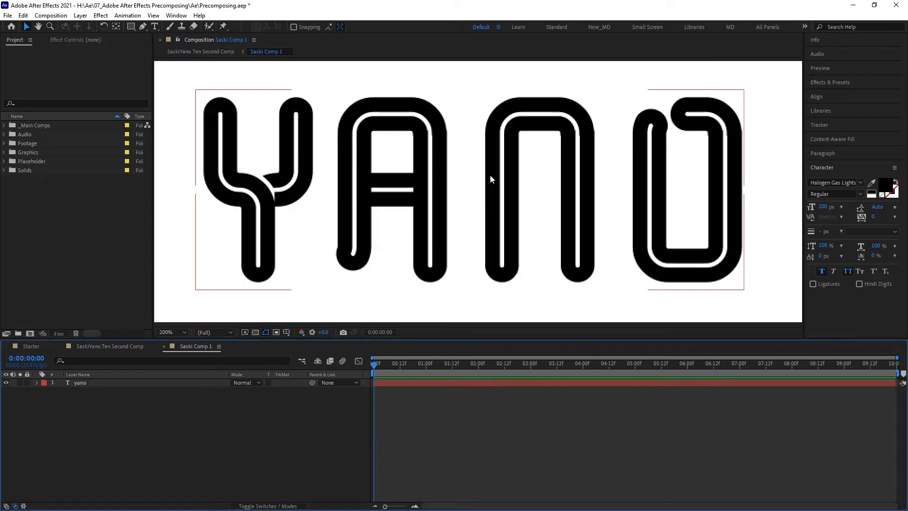
click(276, 332)
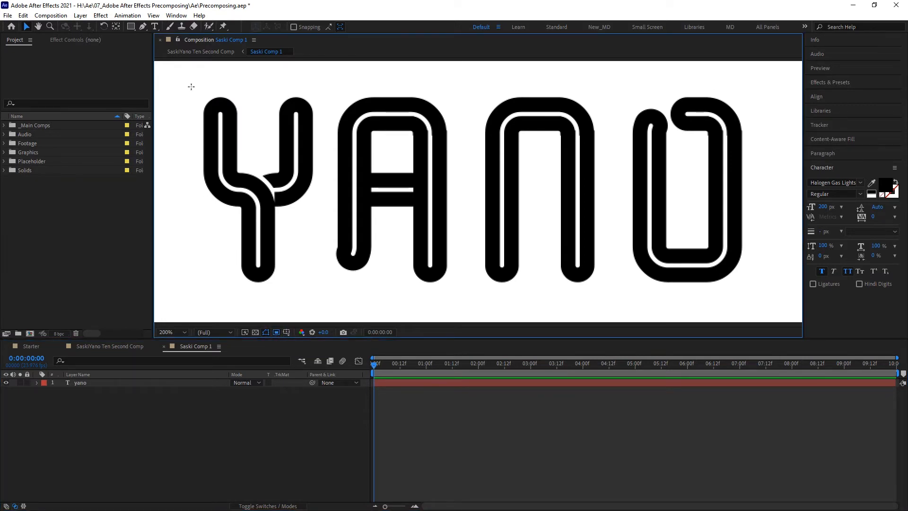
drag(191, 86, 750, 287)
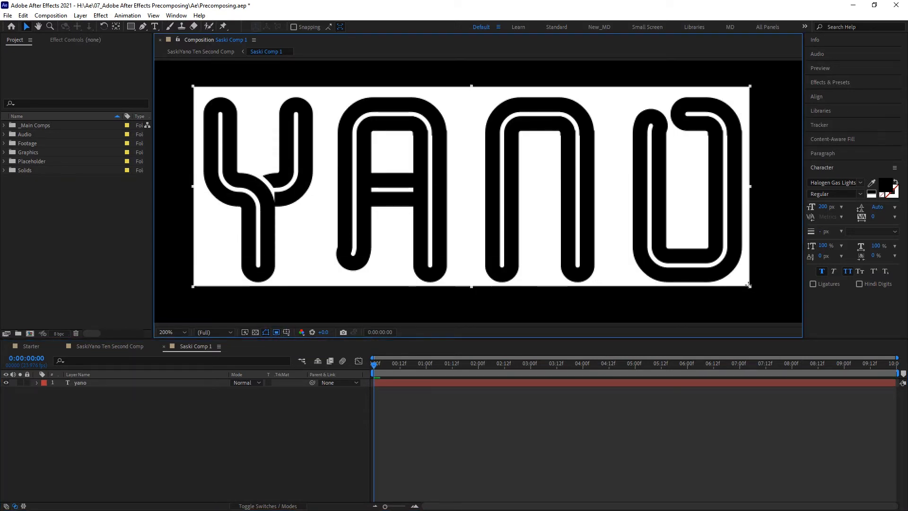
drag(194, 88, 199, 92)
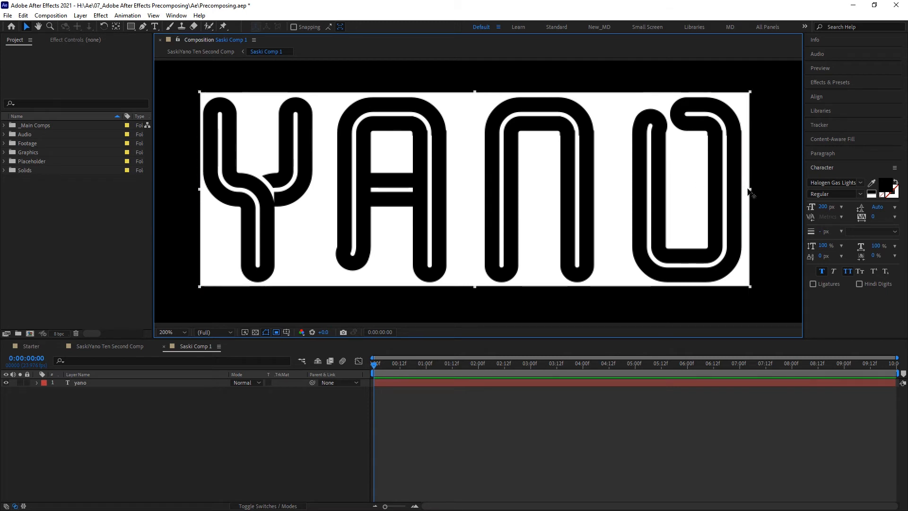
drag(751, 189, 747, 192)
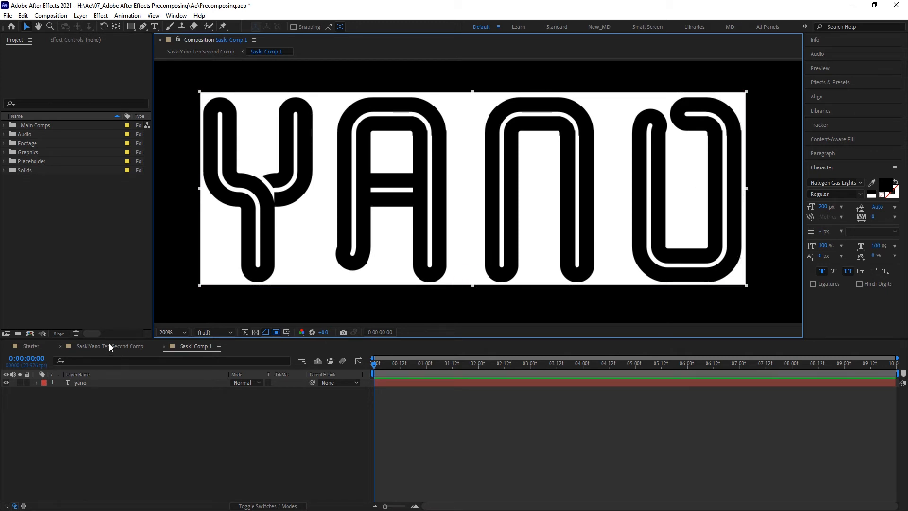
click(51, 15)
click(118, 74)
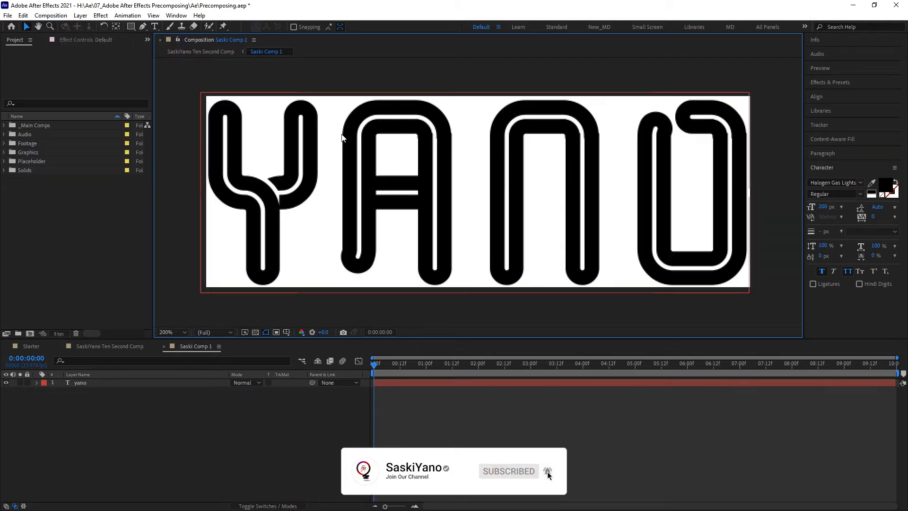
Step: Return to the main composition and enlarge the upper-right yano copy far beyond the frame
click(111, 346)
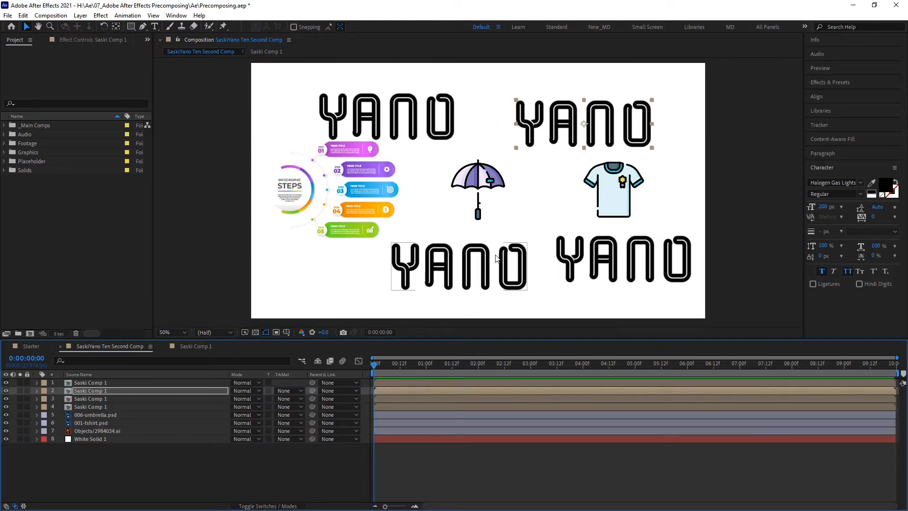
click(601, 126)
drag(602, 126, 609, 122)
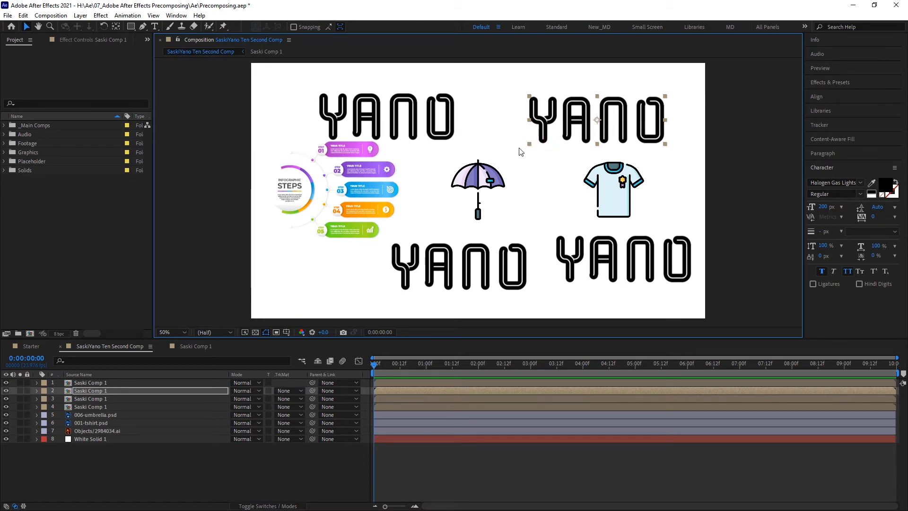
drag(529, 144, 464, 181)
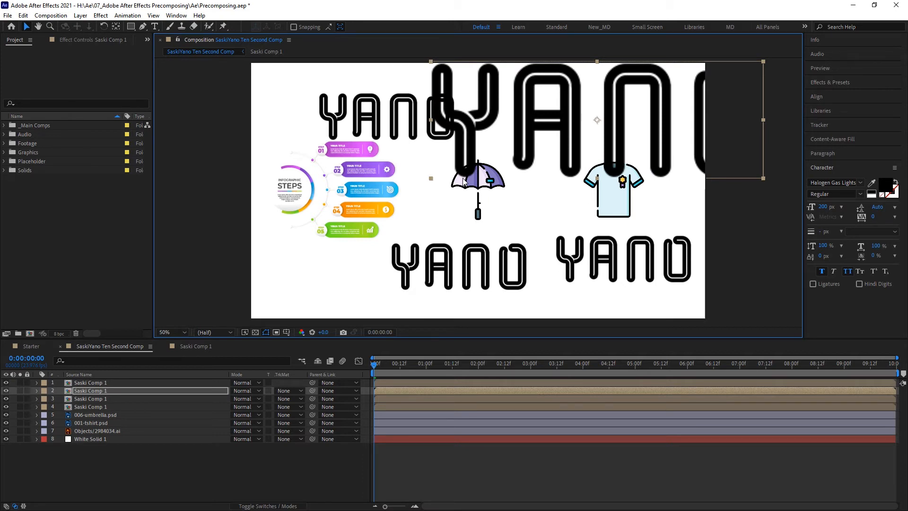
shift+drag(463, 181, 281, 250)
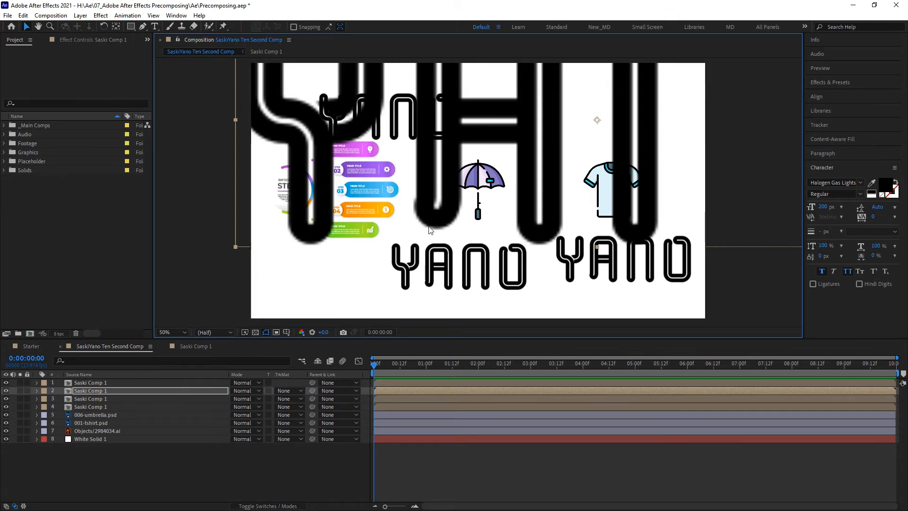
Step: Enable Collapse Transformations on the enlarged yano copy and compare it with the precomposition
click(258, 506)
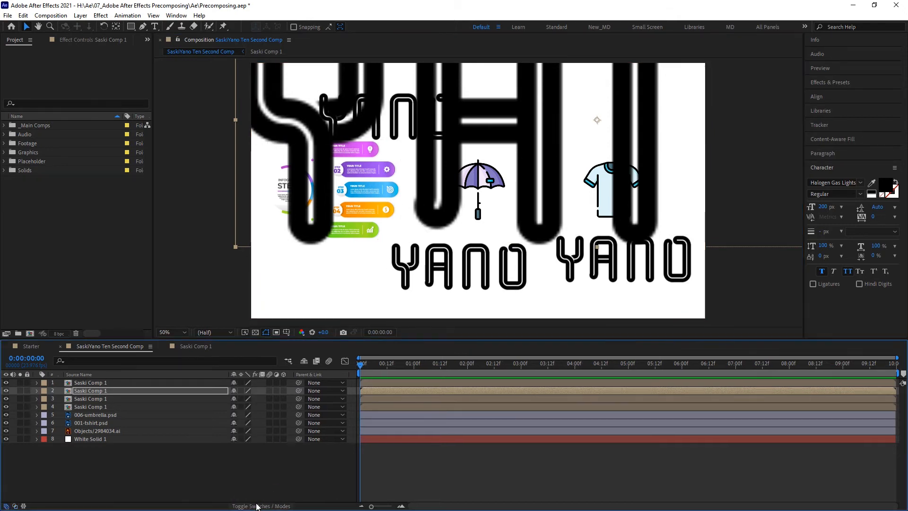
click(240, 390)
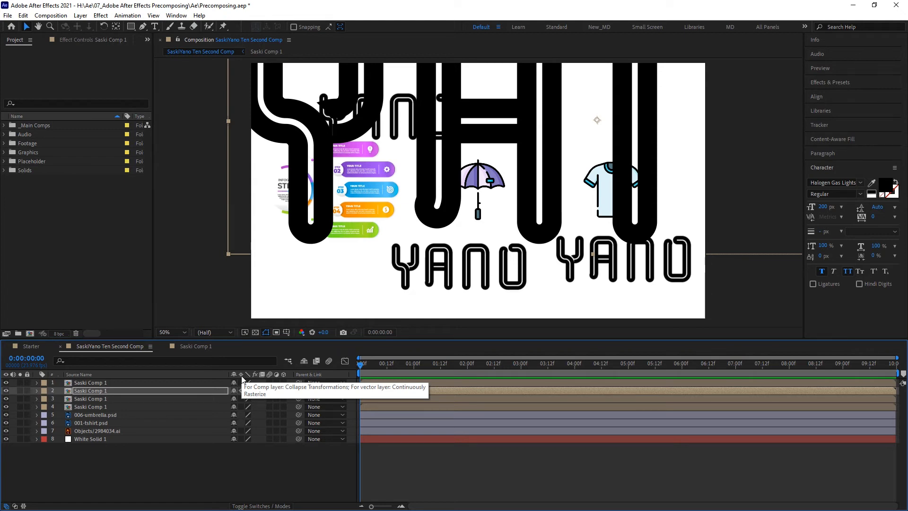
click(184, 346)
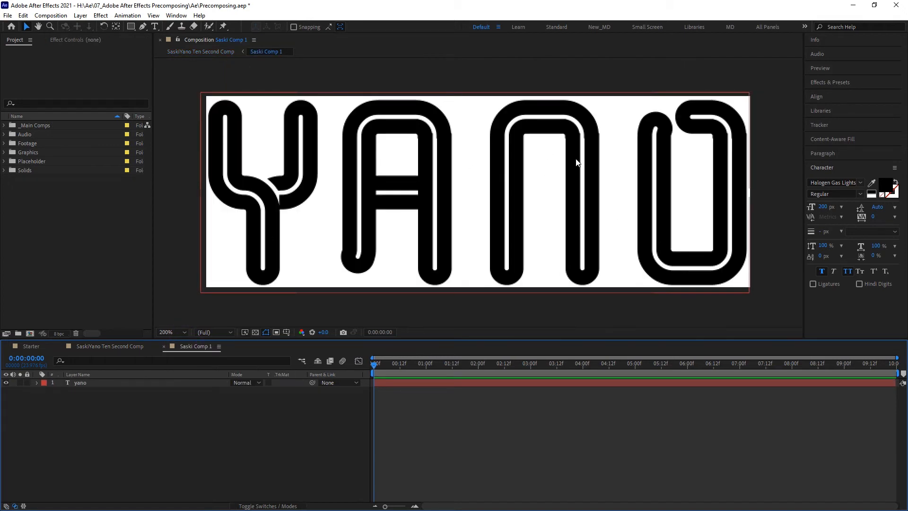
click(127, 347)
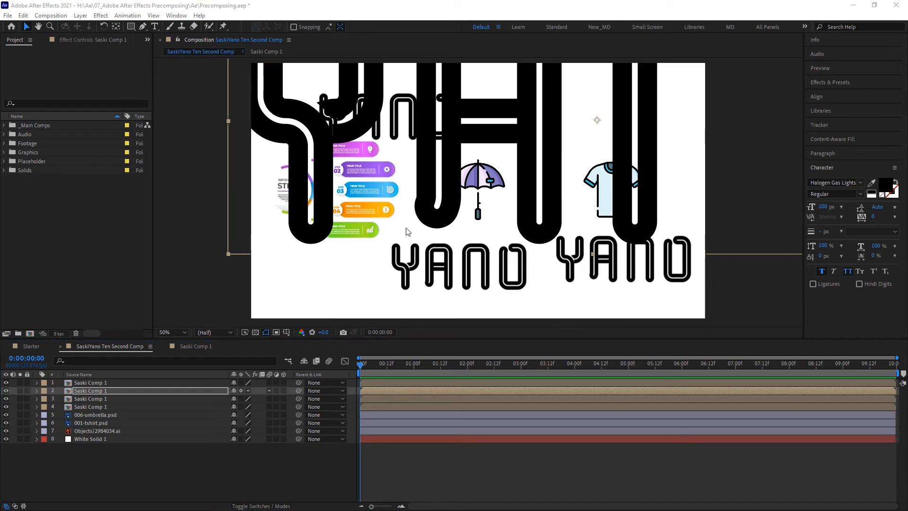
Step: Scale the enlarged copy further, setting its Scale to about 1742%
drag(580, 261, 597, 308)
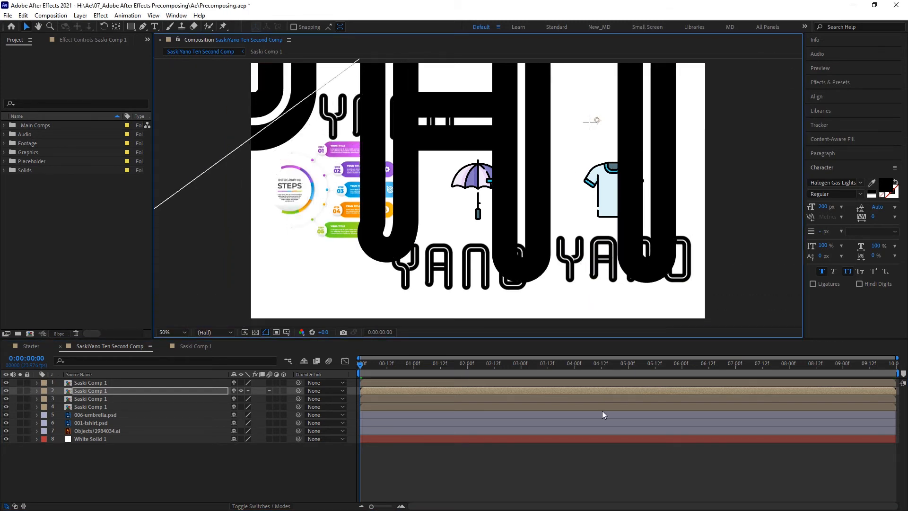
click(198, 391)
key(s)
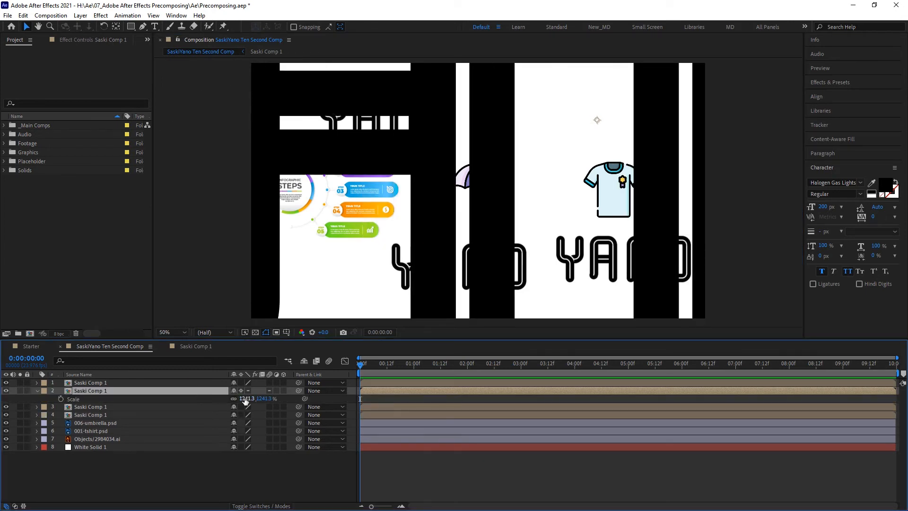
drag(243, 399, 307, 401)
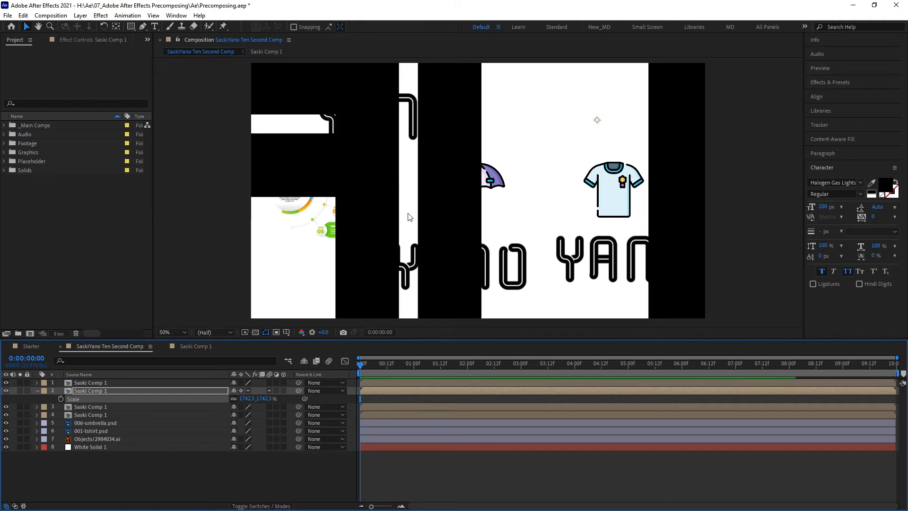
click(312, 282)
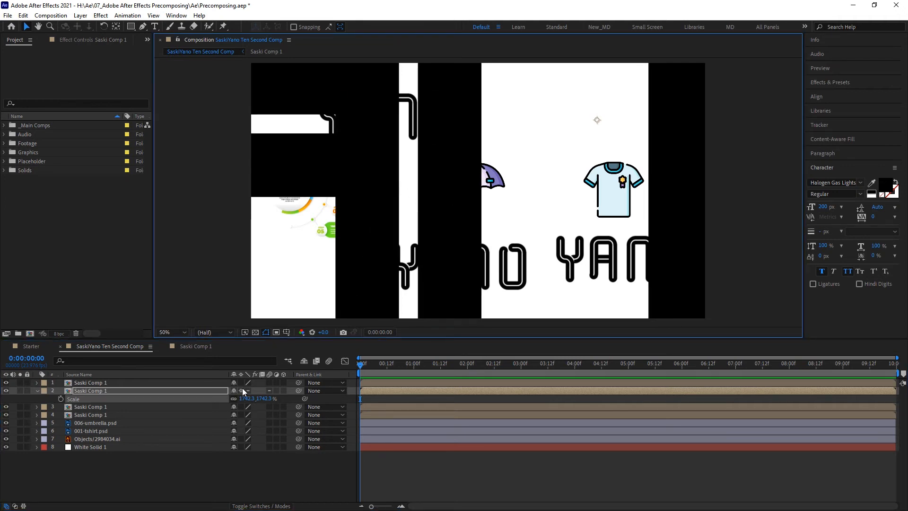
Step: Toggle the copy's Collapse Transformations off and back on, then reset its Scale
click(241, 390)
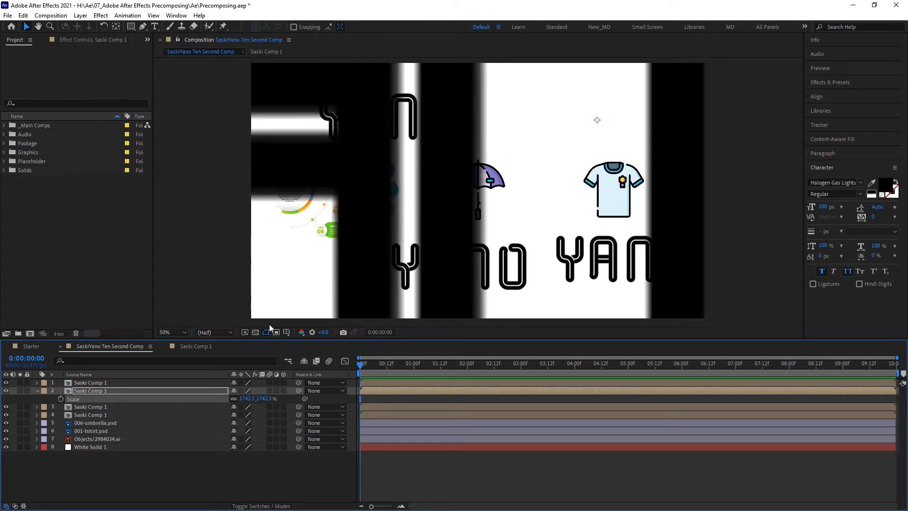
click(241, 390)
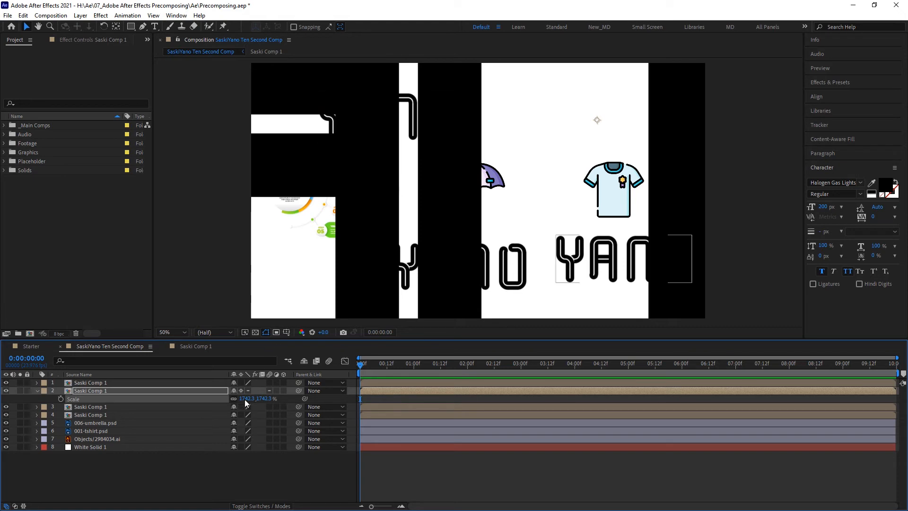
mouse_move(251, 398)
mouse_down()
mouse_move(290, 399)
mouse_move(242, 399)
mouse_up()
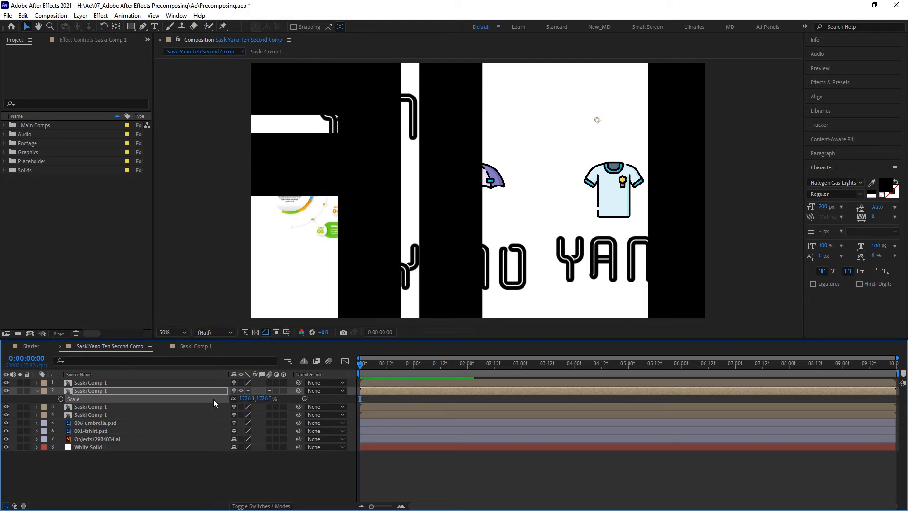
right_click(135, 399)
click(166, 337)
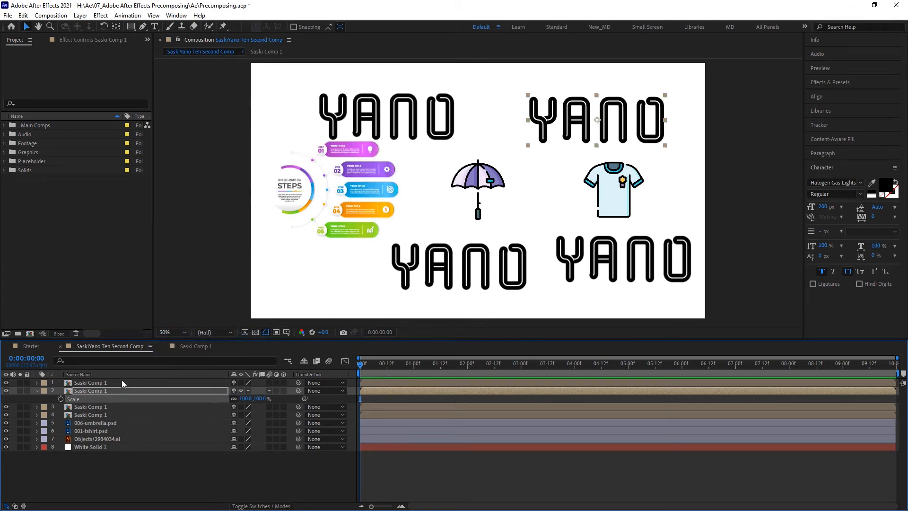
Step: Rearrange the yano copies so they sit in the four corners around the graphics
click(38, 390)
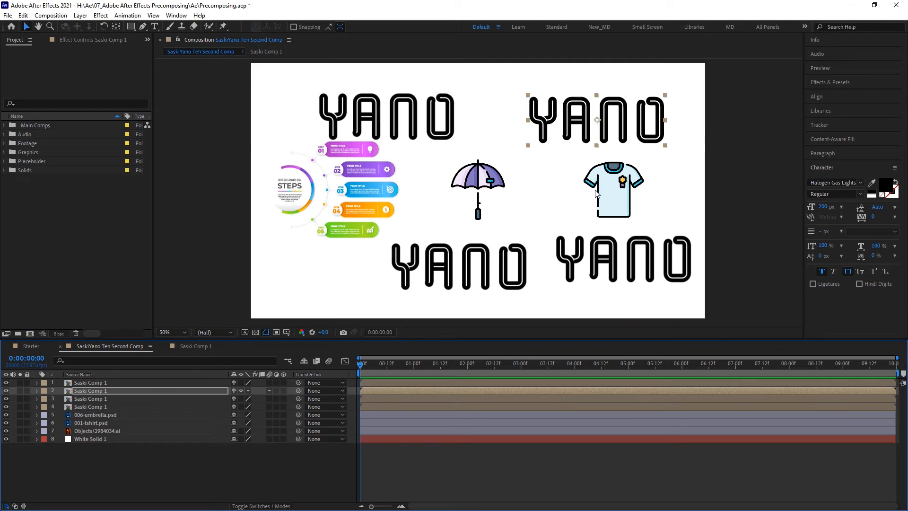
click(447, 273)
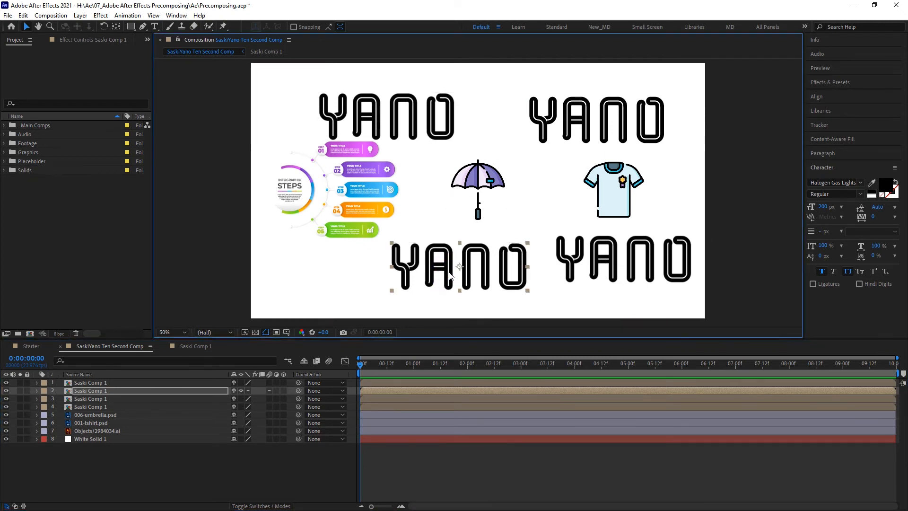
drag(448, 272, 361, 287)
click(575, 258)
drag(574, 258, 562, 274)
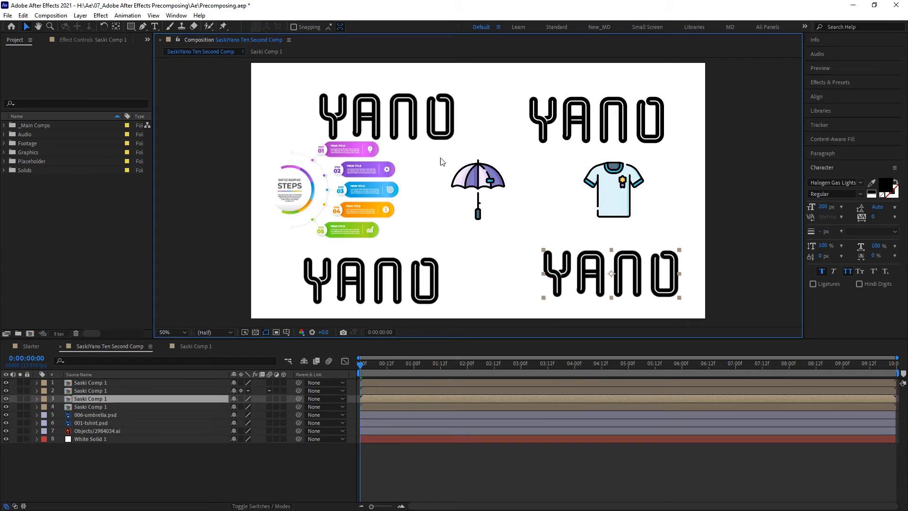
drag(443, 112, 413, 102)
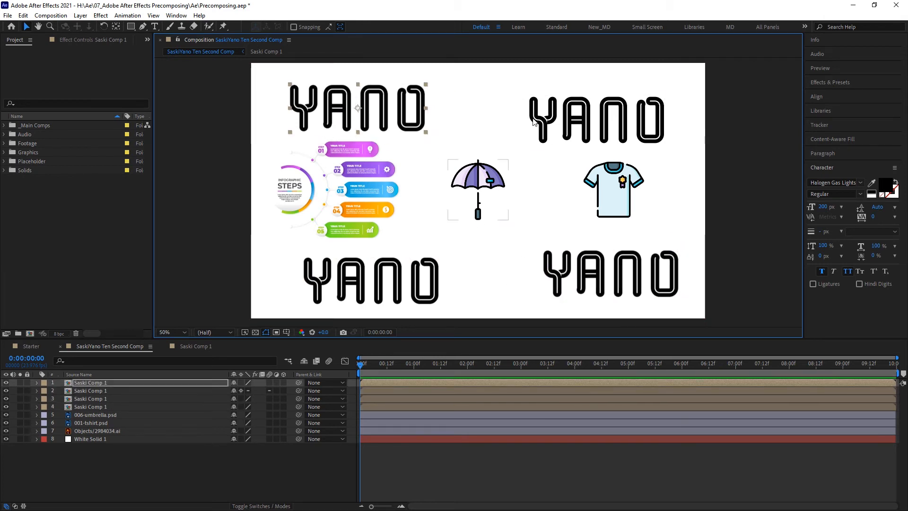
Step: Add Saski Comp 1 into the Starter composition and position it above the SASKIYANO text
click(305, 298)
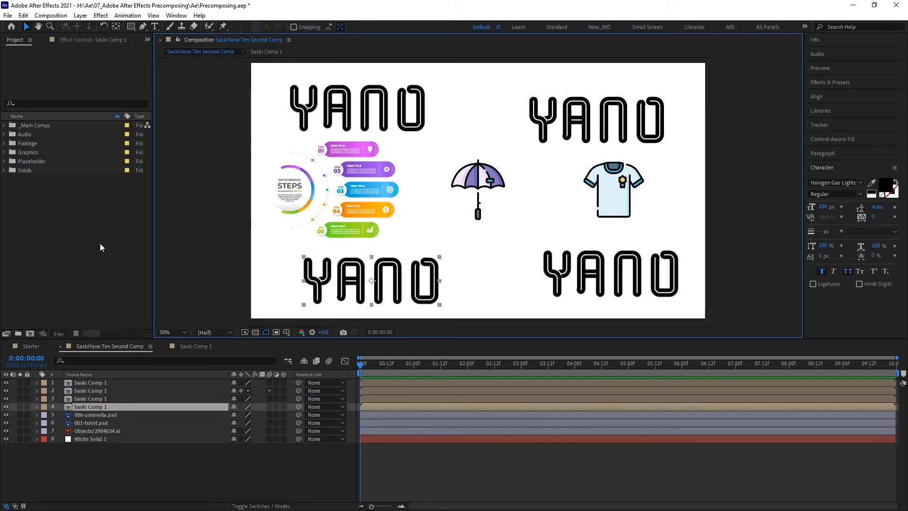
click(30, 347)
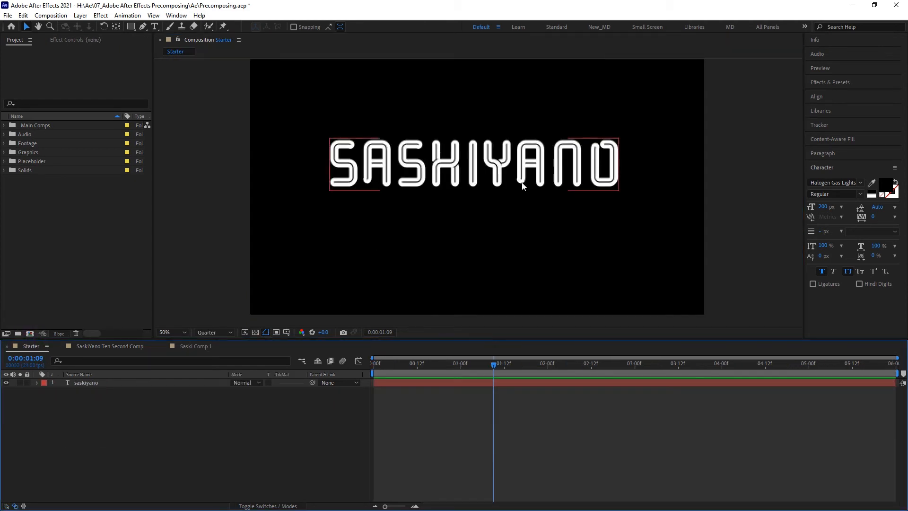
click(4, 126)
click(21, 142)
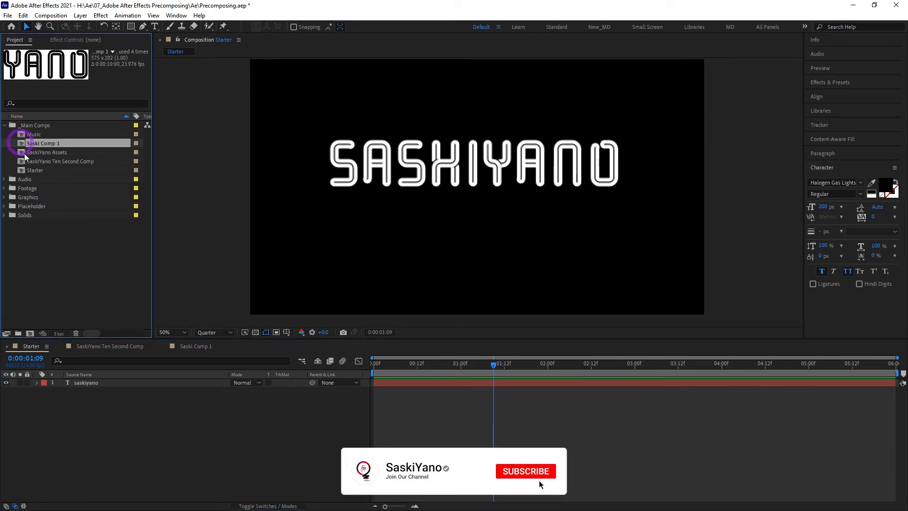
drag(25, 157, 69, 381)
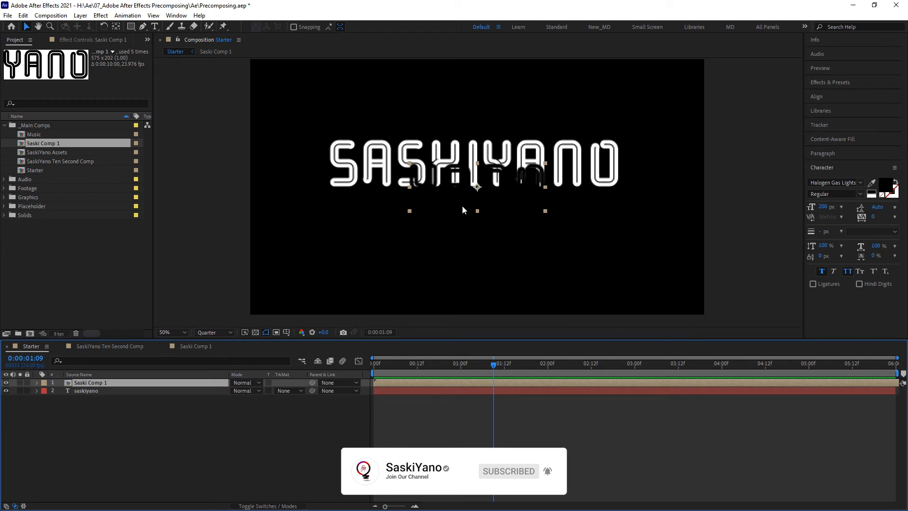
drag(476, 196, 474, 106)
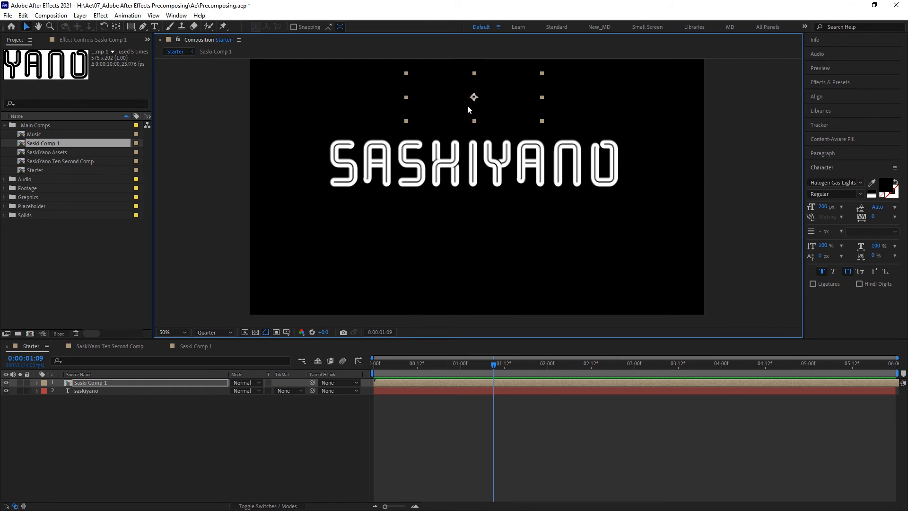
Step: Search the effects for fill and apply the Fill effect to the Saski Comp 1 layer
click(847, 82)
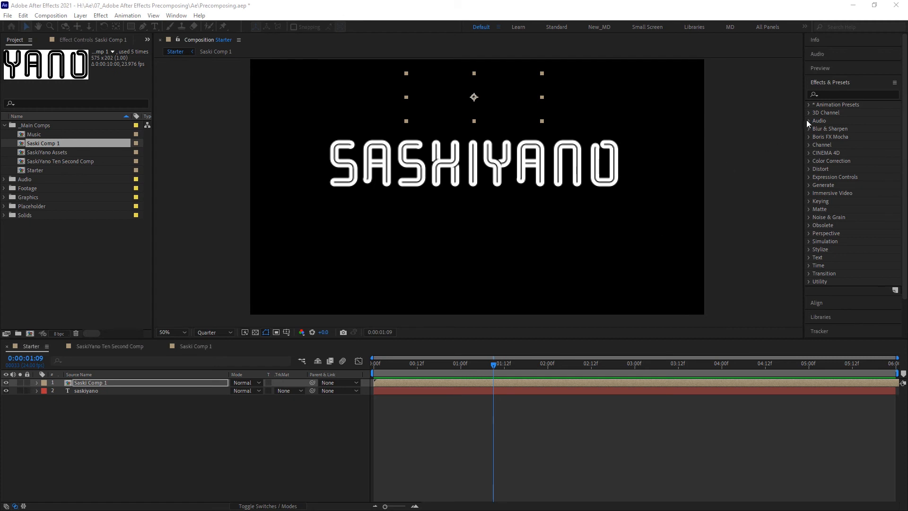
click(838, 95)
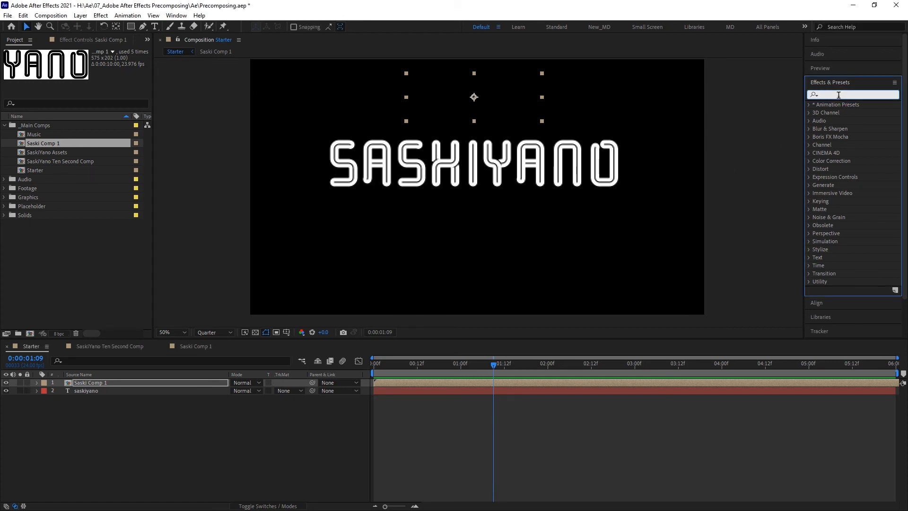
text(fill)
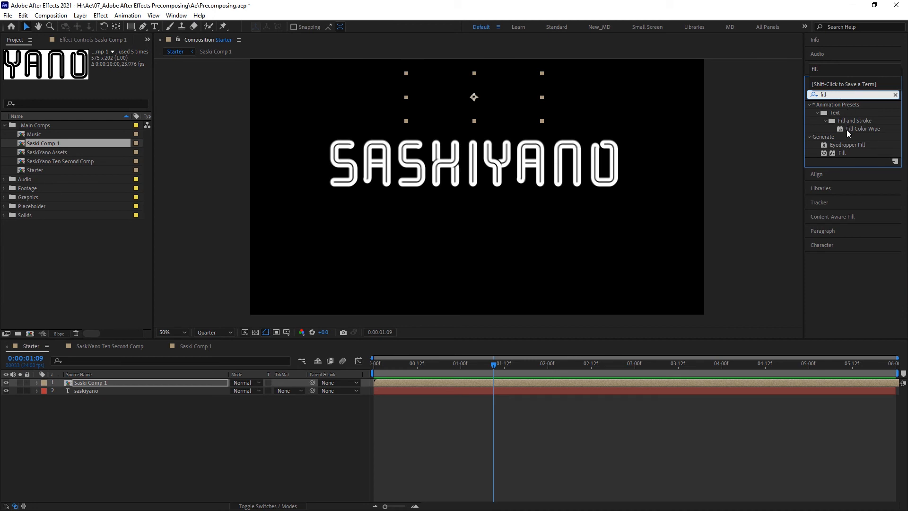
click(841, 152)
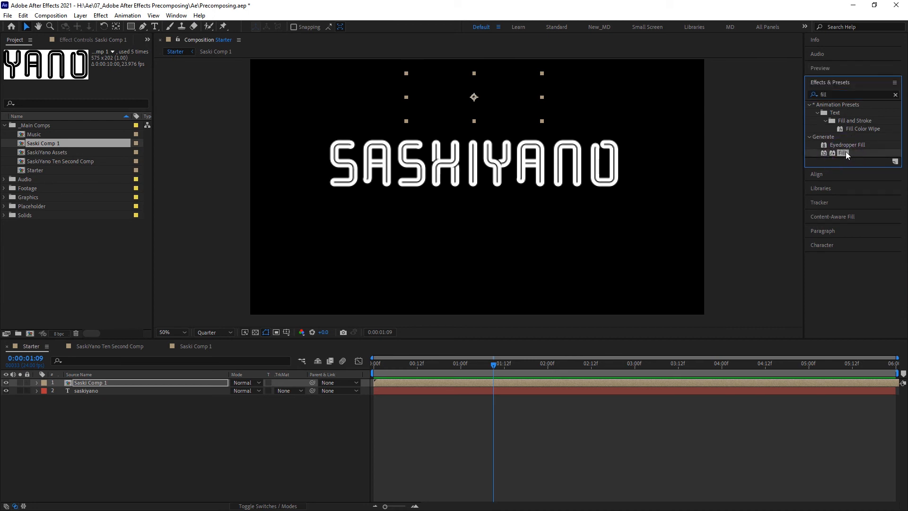
drag(842, 152, 126, 384)
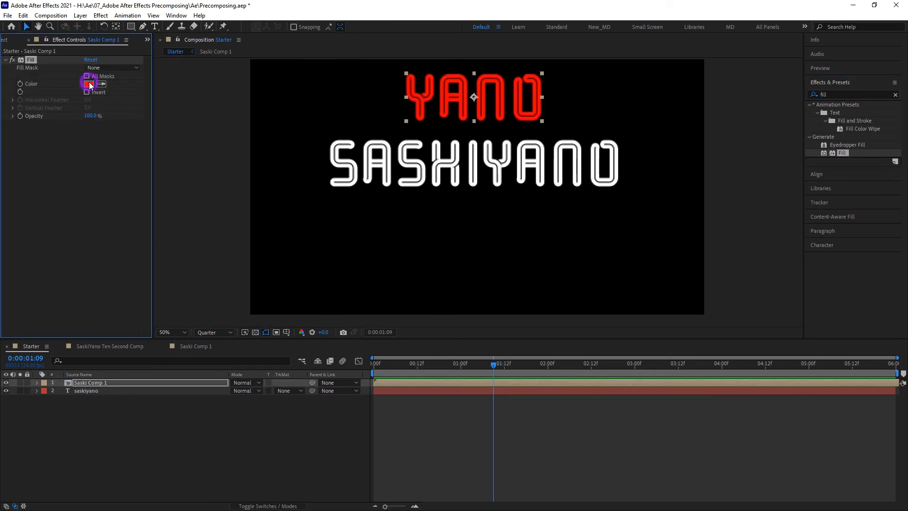
Step: Set the Fill effect's color to white (FFFFFF)
click(88, 83)
drag(318, 233, 305, 211)
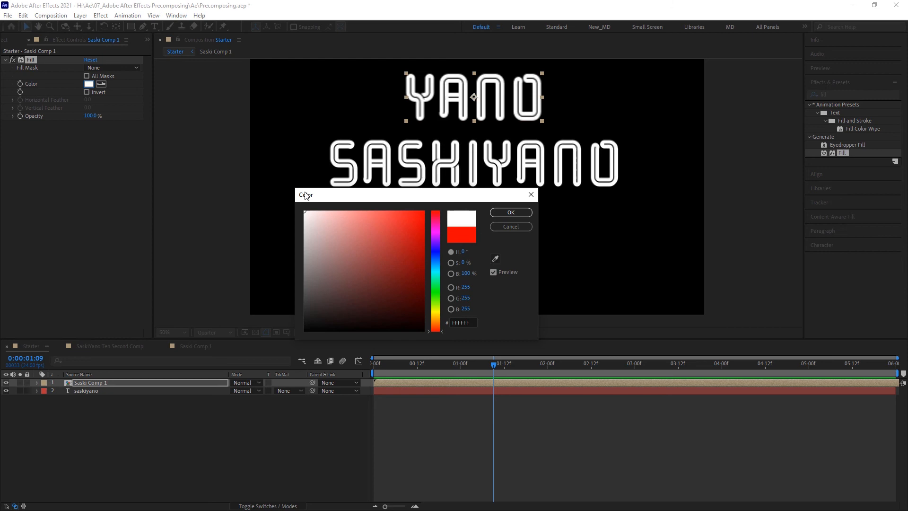
click(523, 214)
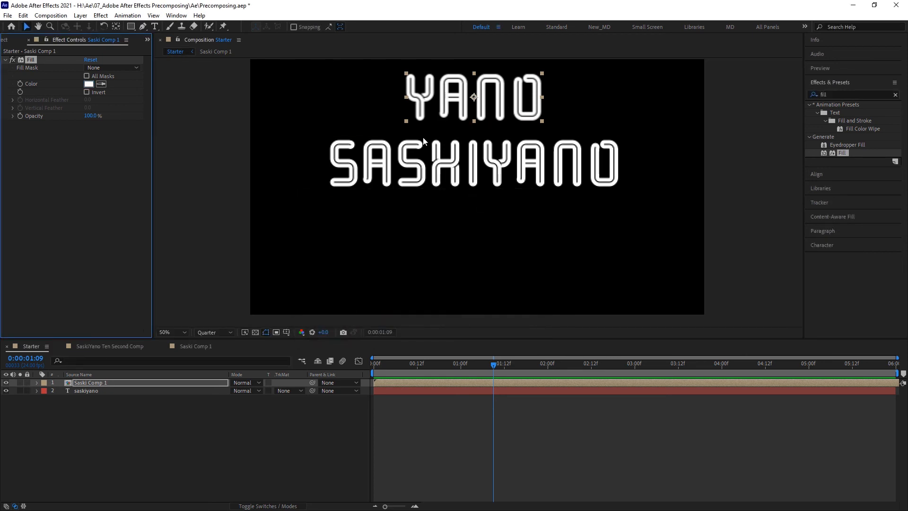
drag(422, 99, 525, 114)
drag(532, 236, 289, 274)
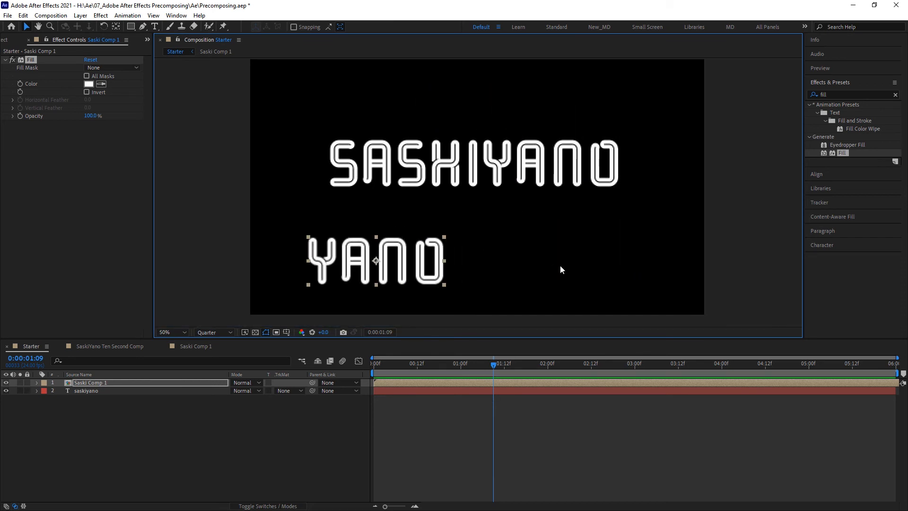
key(ctrl+z)
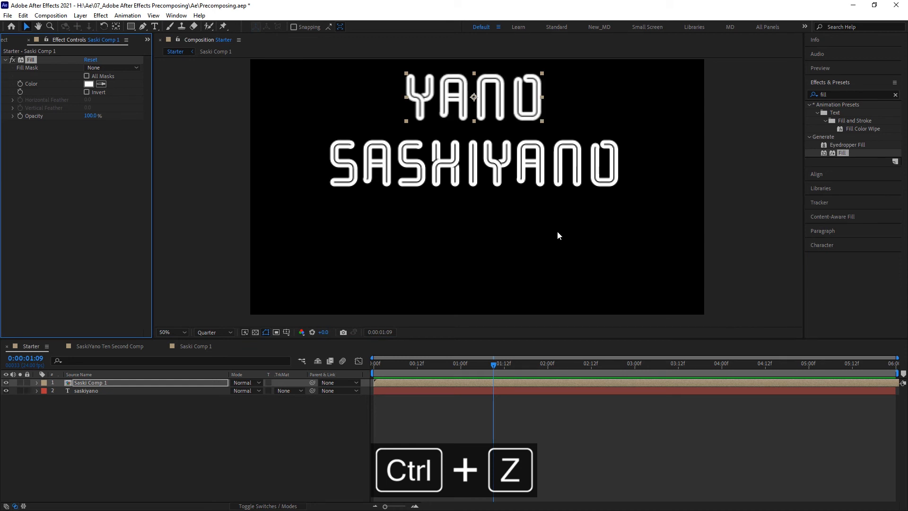
Step: Duplicate the Saski Comp 1 layer and move the copy below the SASKIYANO text
click(167, 386)
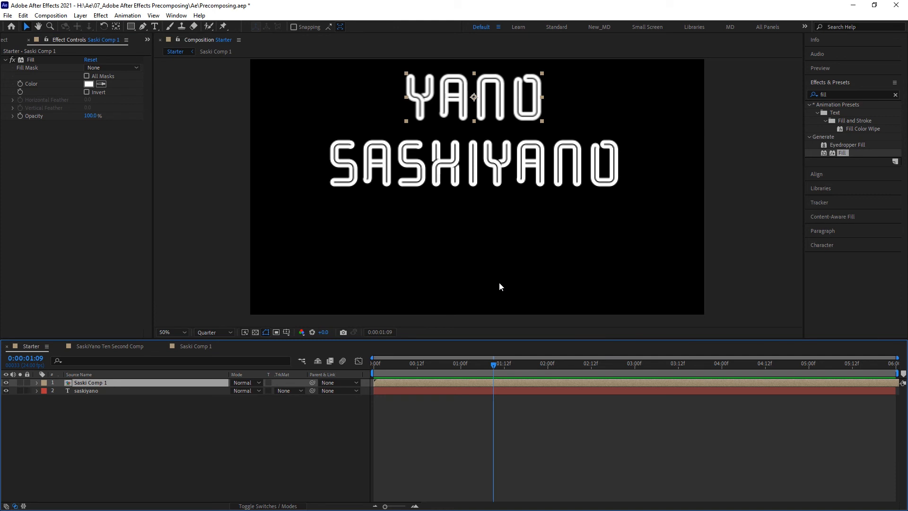
key(ctrl+d)
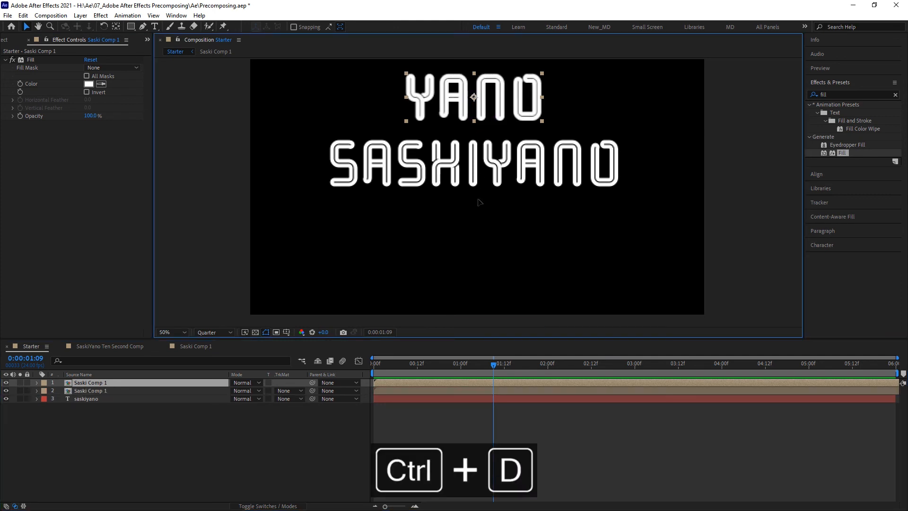
drag(484, 113, 480, 268)
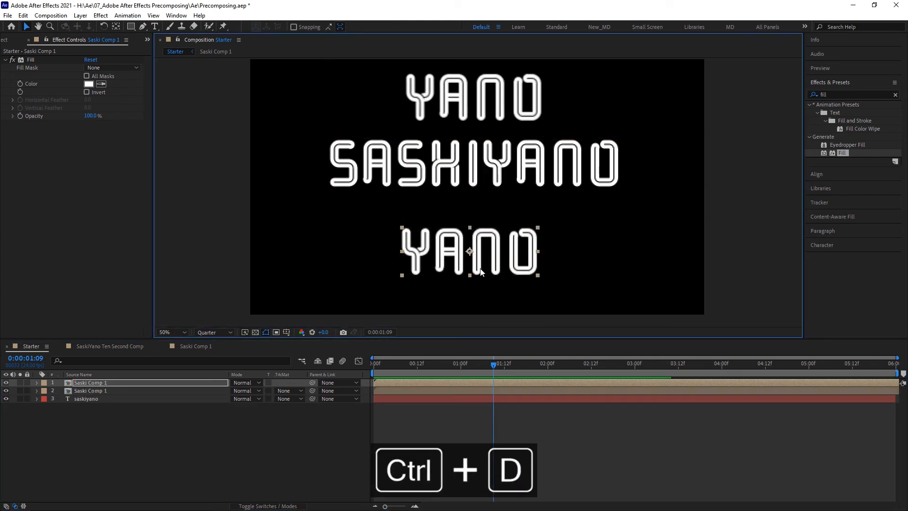
Step: Make three more duplicates of the layer and move one copy to the right of the text
key(ctrl+d)
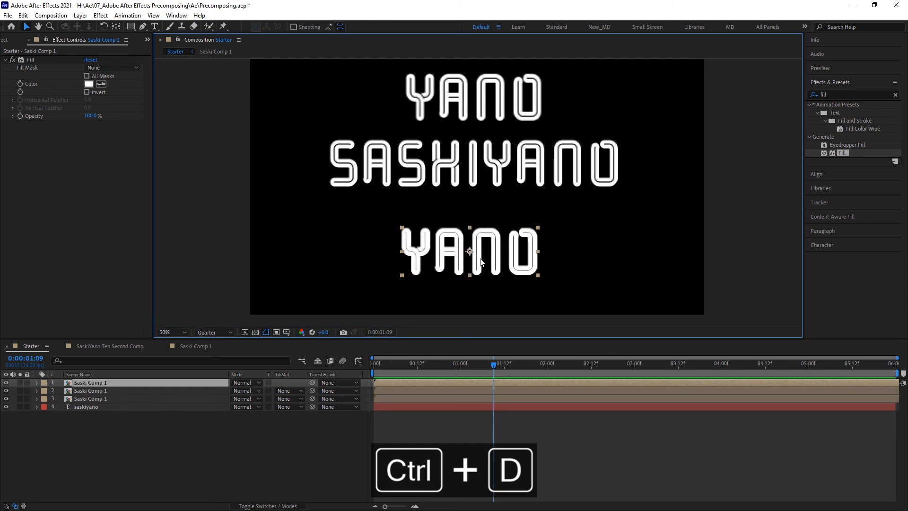
key(ctrl+d)
key(ctrl+d)
drag(481, 261, 615, 231)
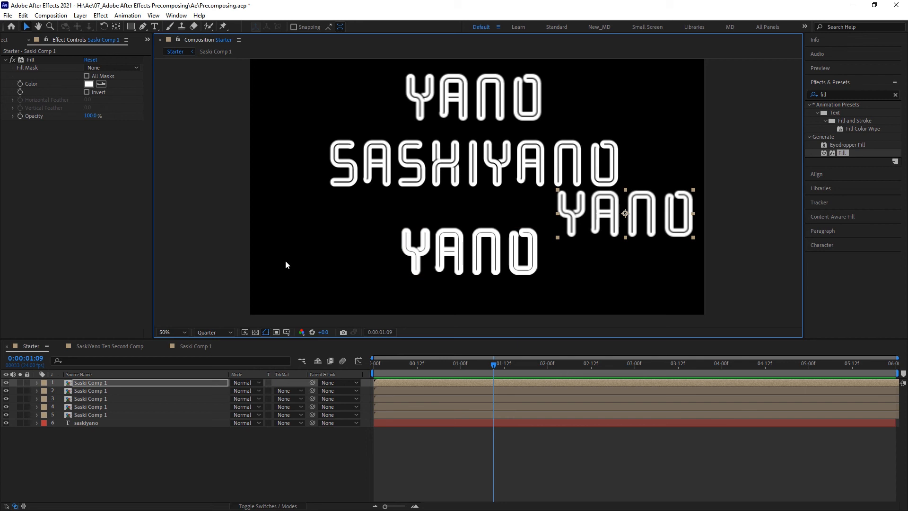
Step: Open the Saski Comp 1 precomposition and change its text from yano to Md
click(195, 346)
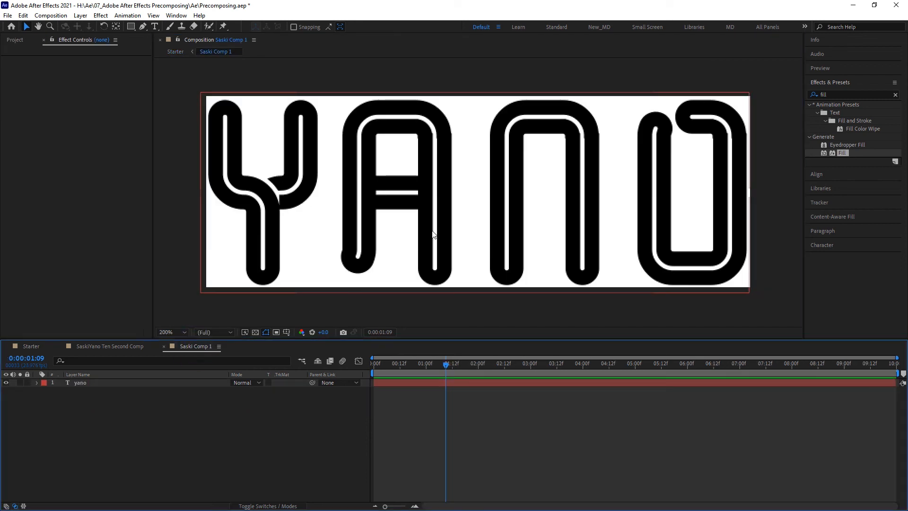
double_click(447, 233)
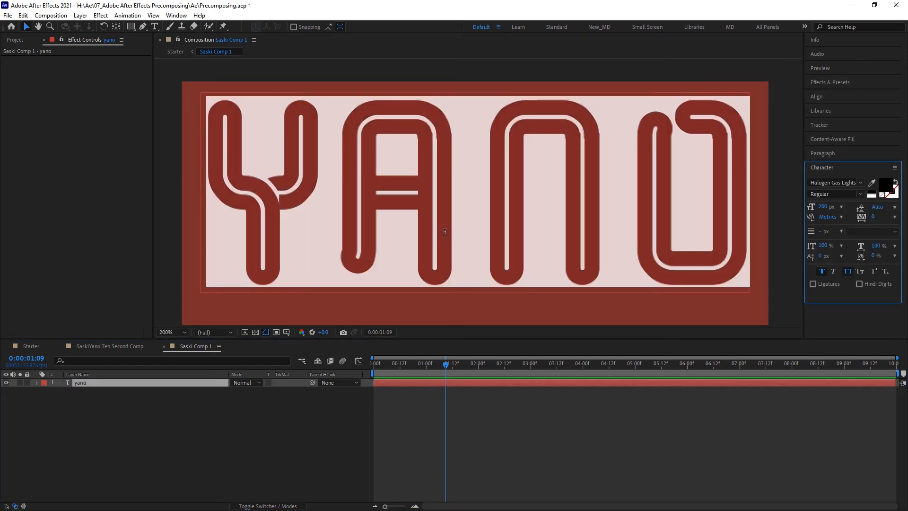
text(Md)
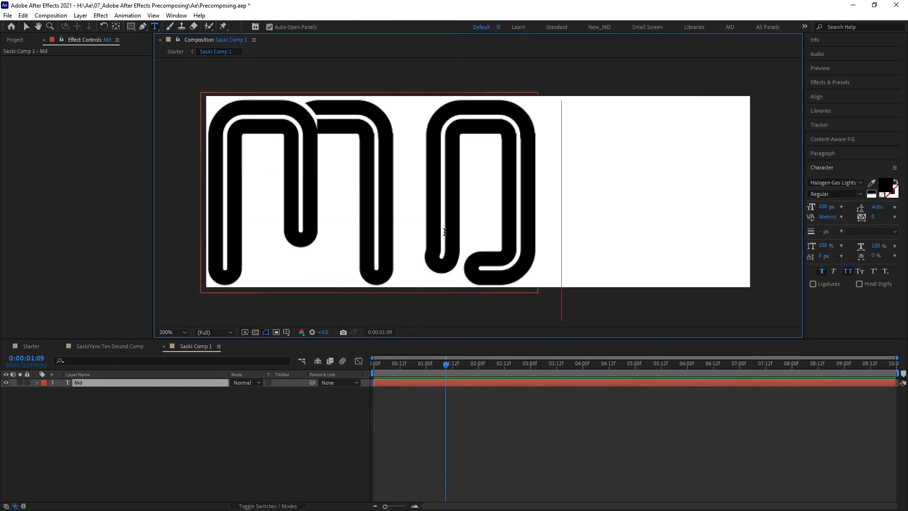
drag(557, 193, 411, 193)
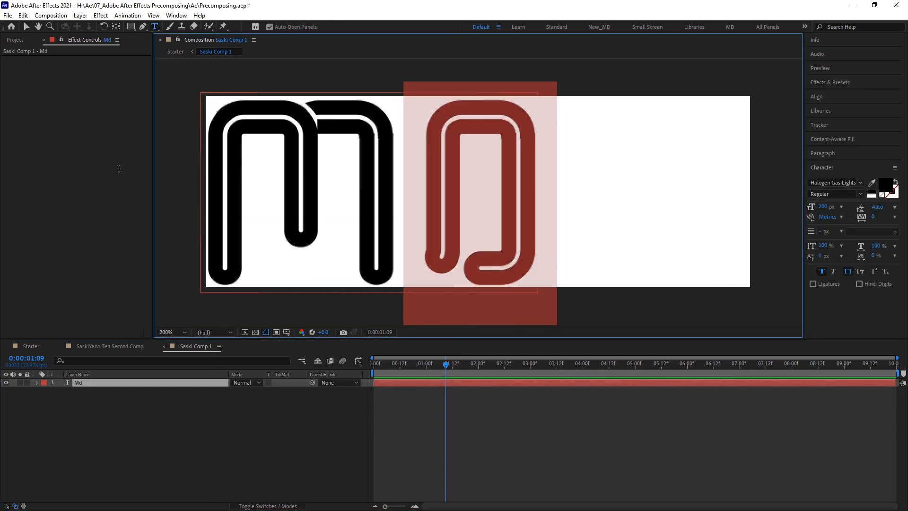
Step: Center the Md text horizontally and vertically in the composition using Align
key(ctrl+a)
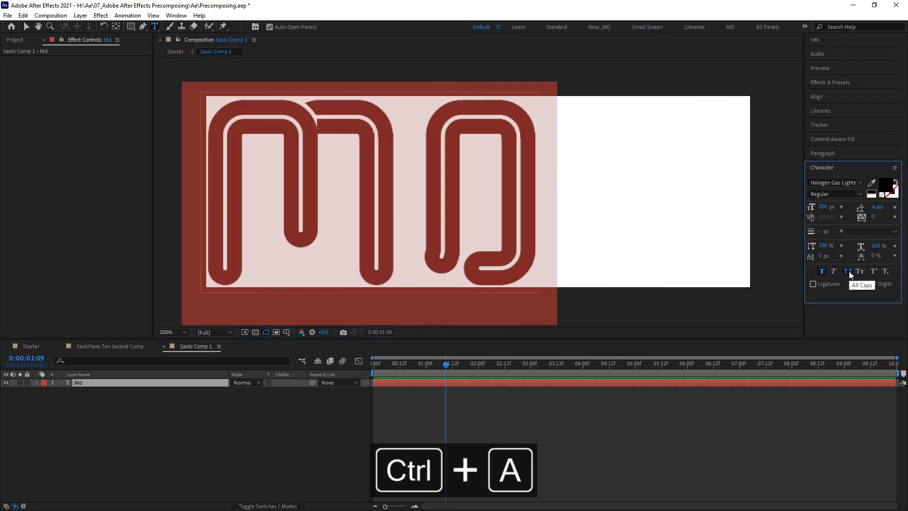
click(847, 98)
click(830, 120)
click(879, 120)
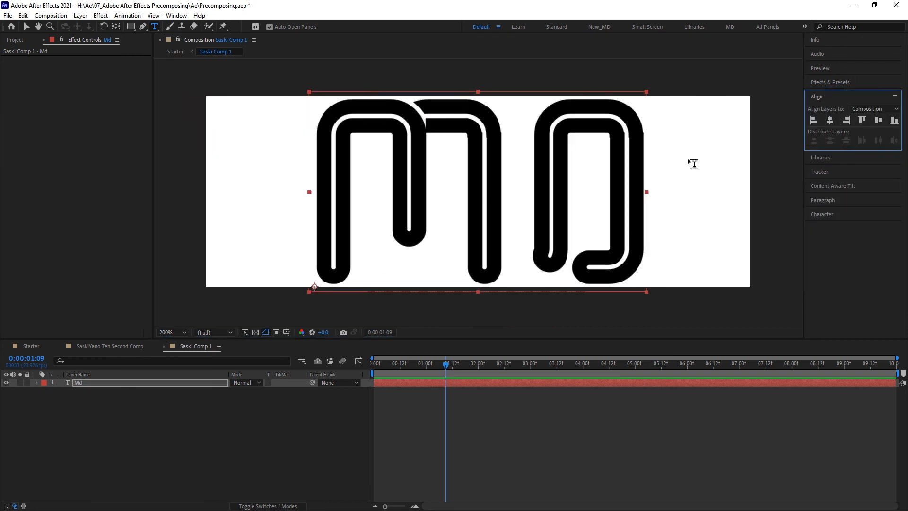
Step: Return to Starter and spread the Md copies around the lower area, moving one left and one right
click(34, 346)
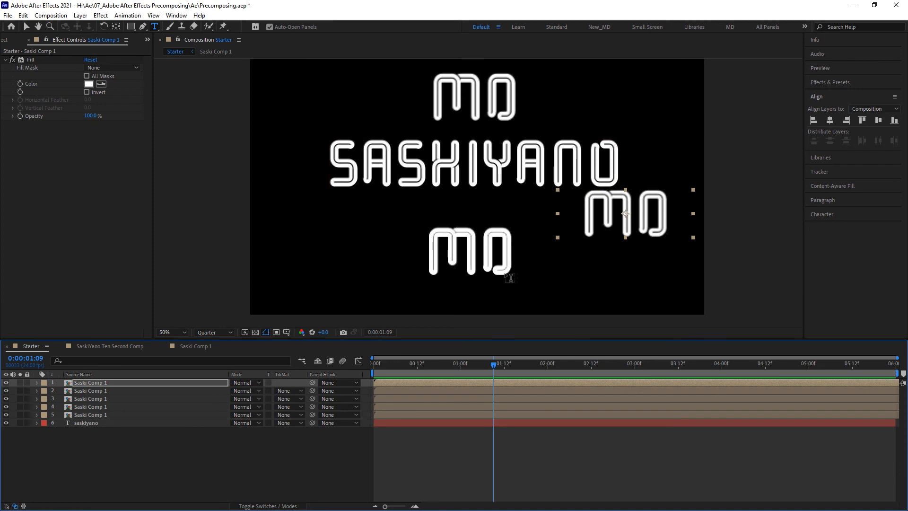
click(27, 27)
drag(440, 253, 304, 244)
click(453, 276)
drag(453, 276, 612, 282)
drag(468, 274, 469, 285)
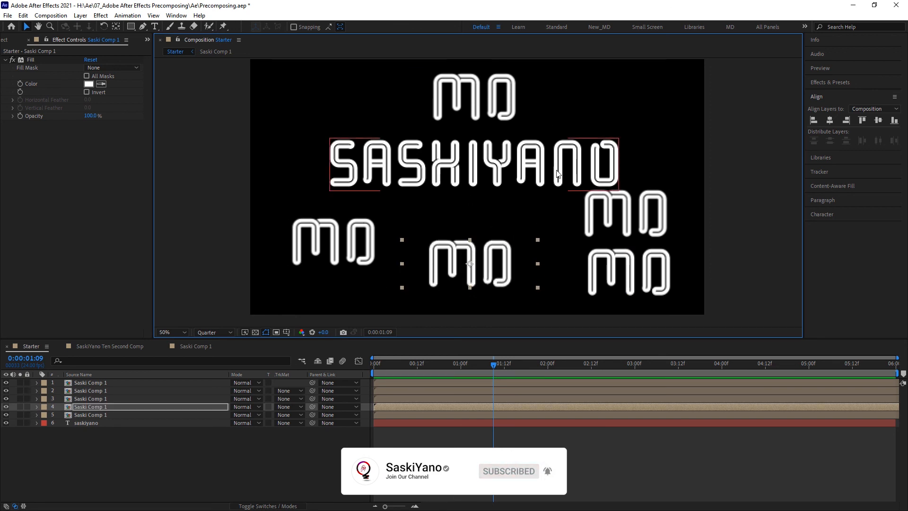